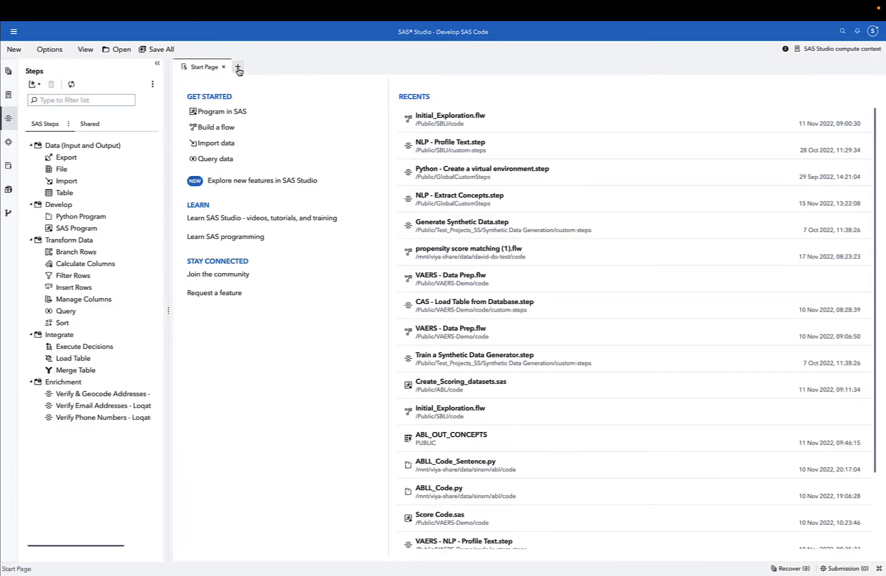
Open a new flow and add a SAS Program node to it.
click(237, 68)
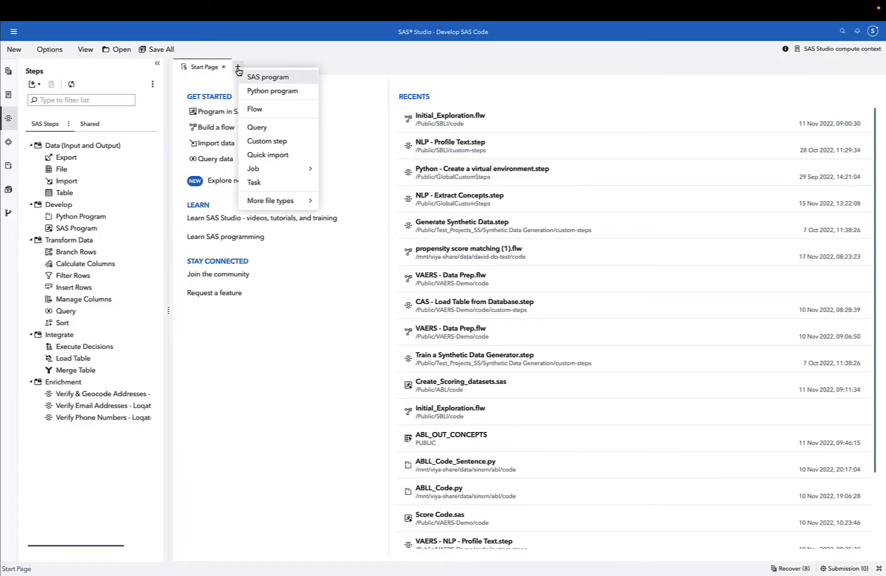
click(256, 110)
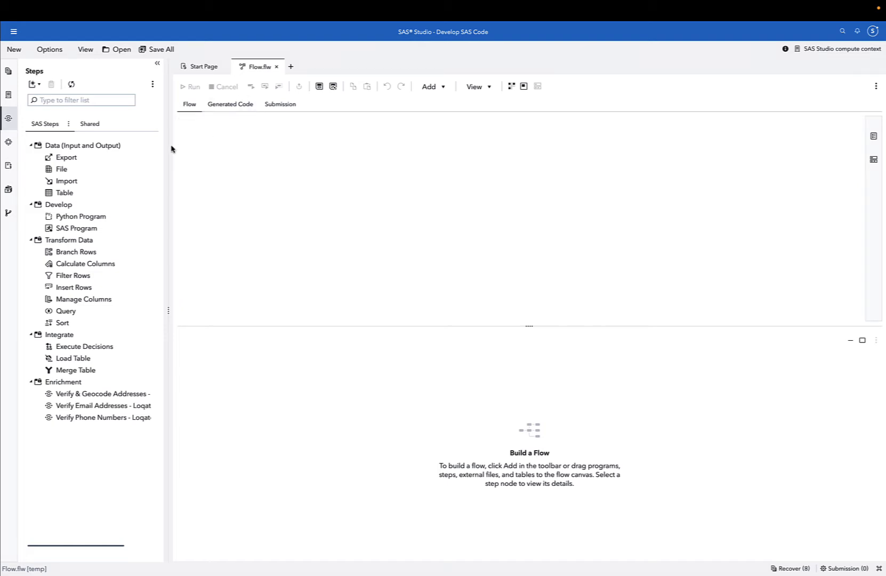
double_click(73, 229)
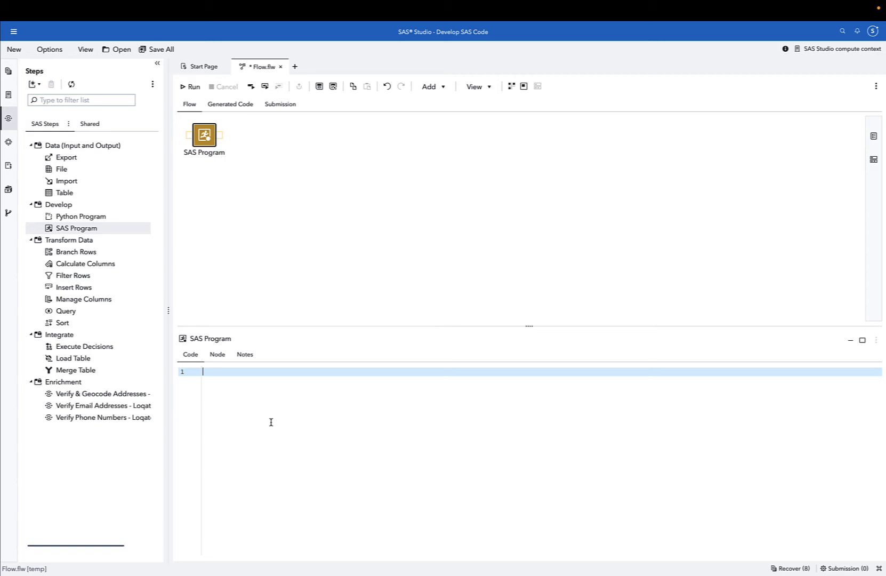
Write the code "cas ss;" and "caslib _all_ assign;" in the SAS Program node and run the flow.
text(cas ss;)
key(Return)
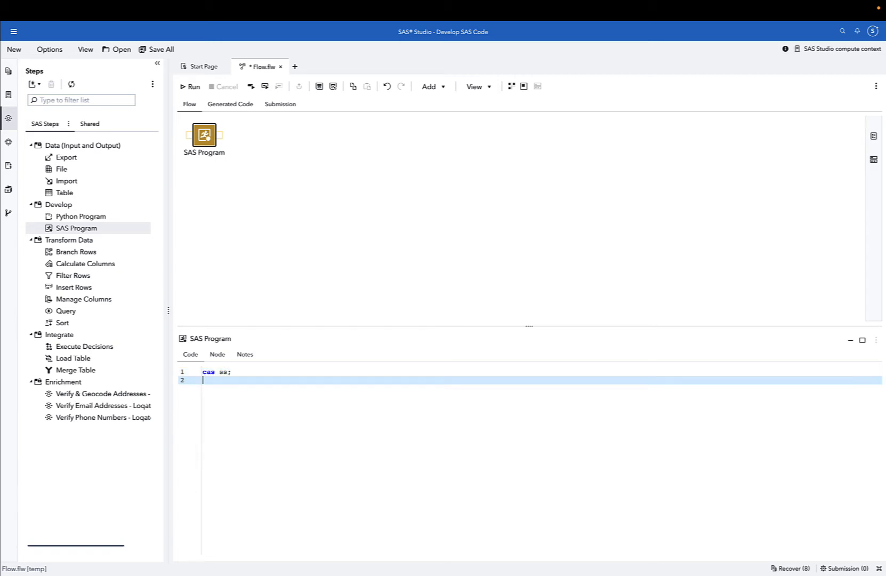
text(caslib)
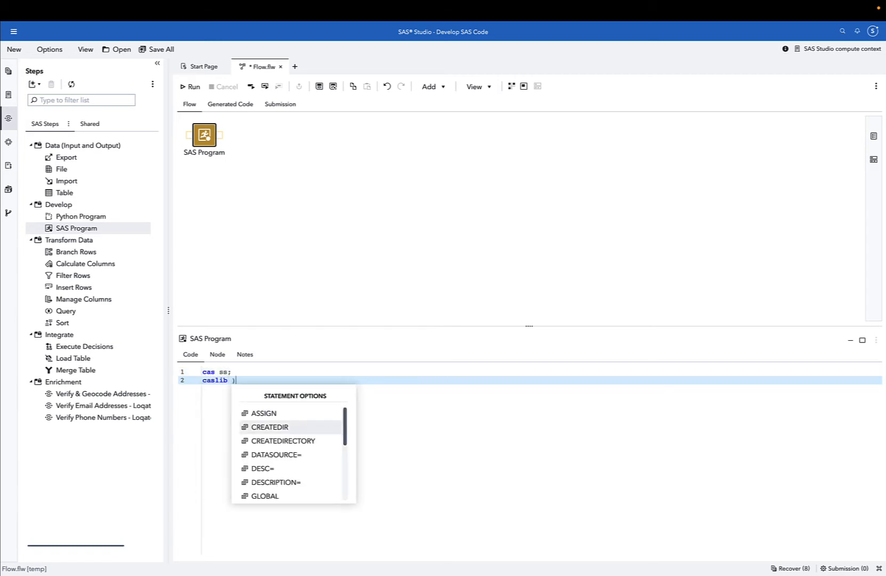
key(Escape)
text(_al)
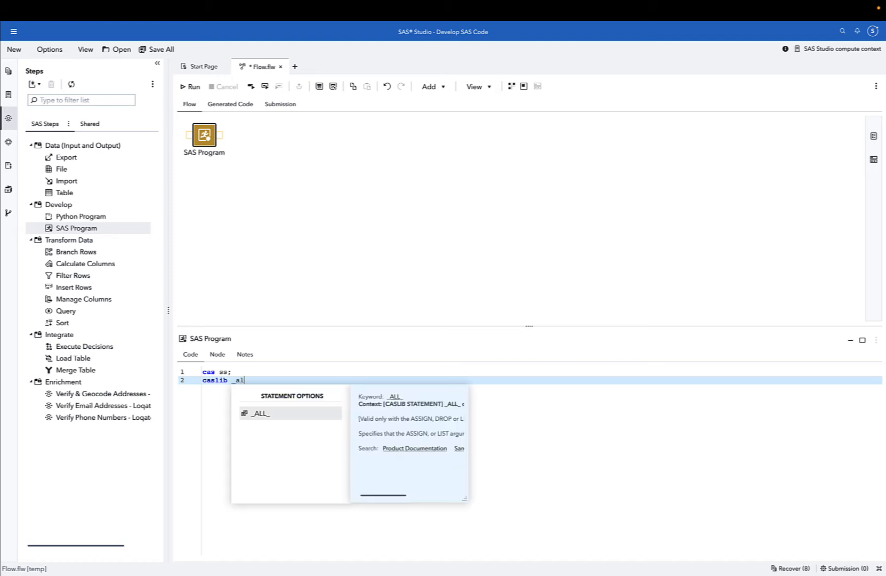
text(l_ assign)
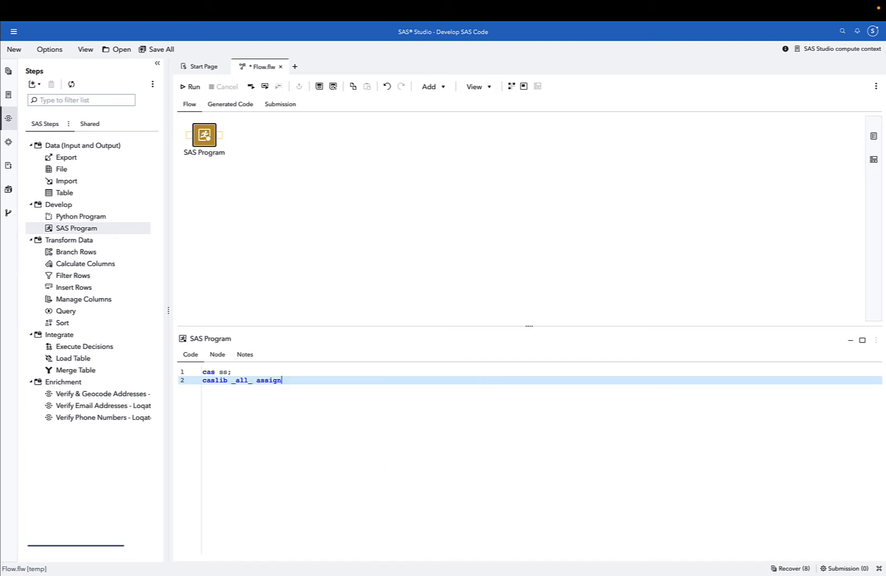
text(;)
key(Return)
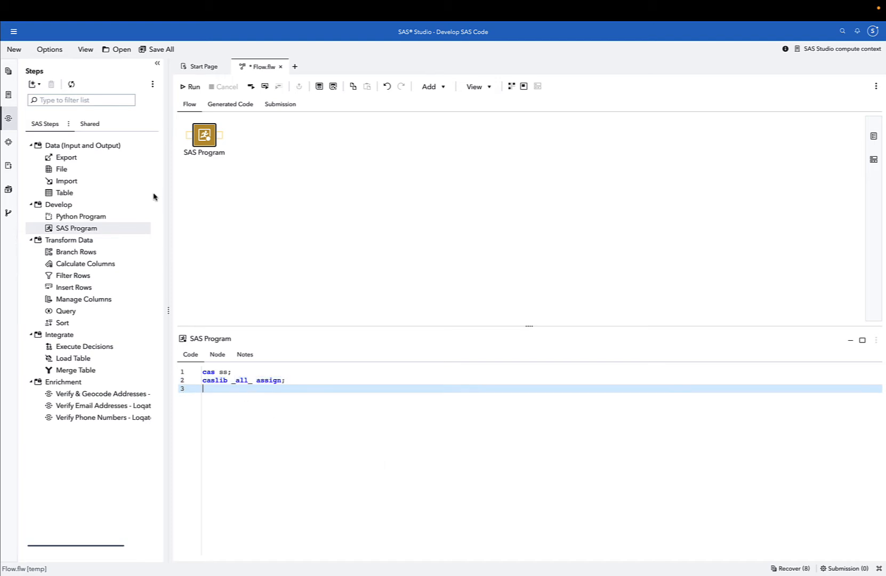
click(193, 87)
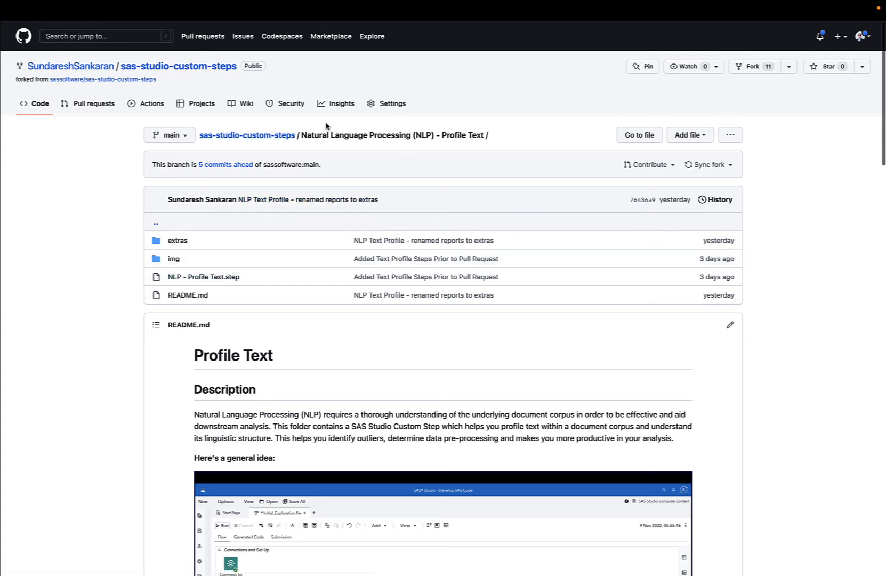
Download the NLP - Profile Text.step file from the GitHub repository folder and scroll through its README.
drag(301, 137, 459, 135)
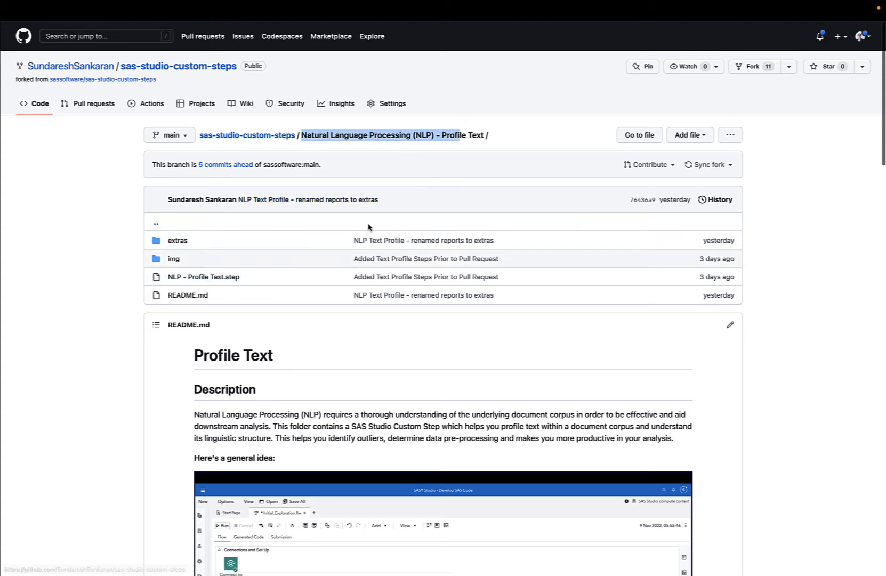
right_click(230, 279)
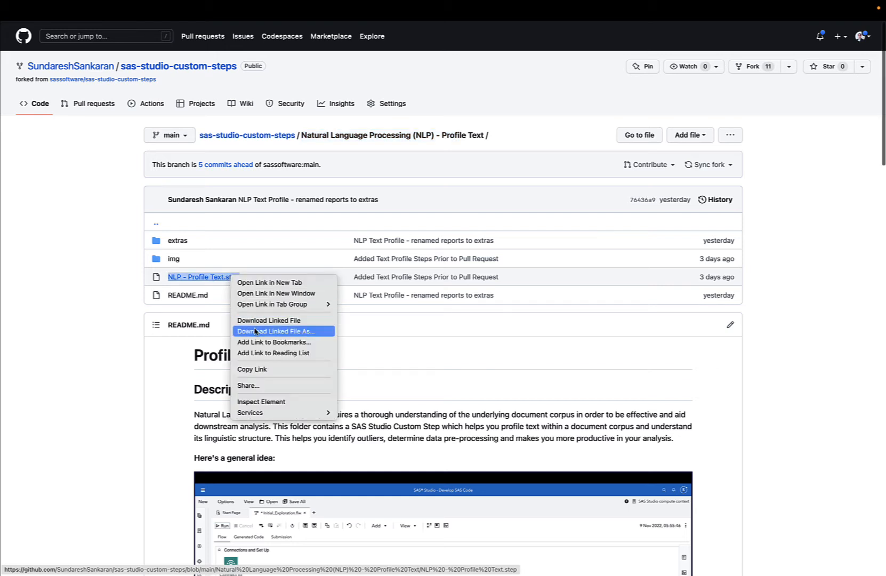
click(398, 395)
scroll(399, 389, down, 5)
scroll(398, 388, down, 3)
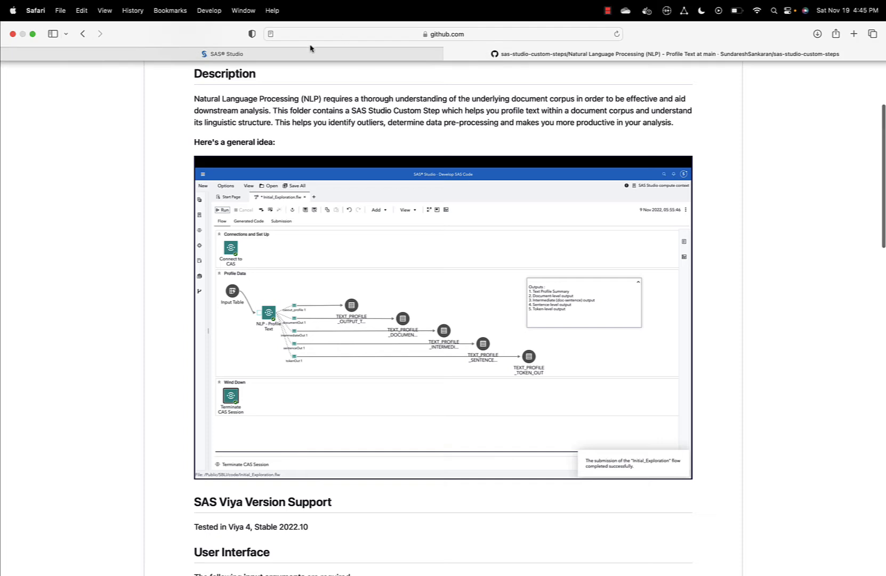
Return to SAS Studio and place the shared NLP - Profile Text step on the flow canvas.
click(290, 52)
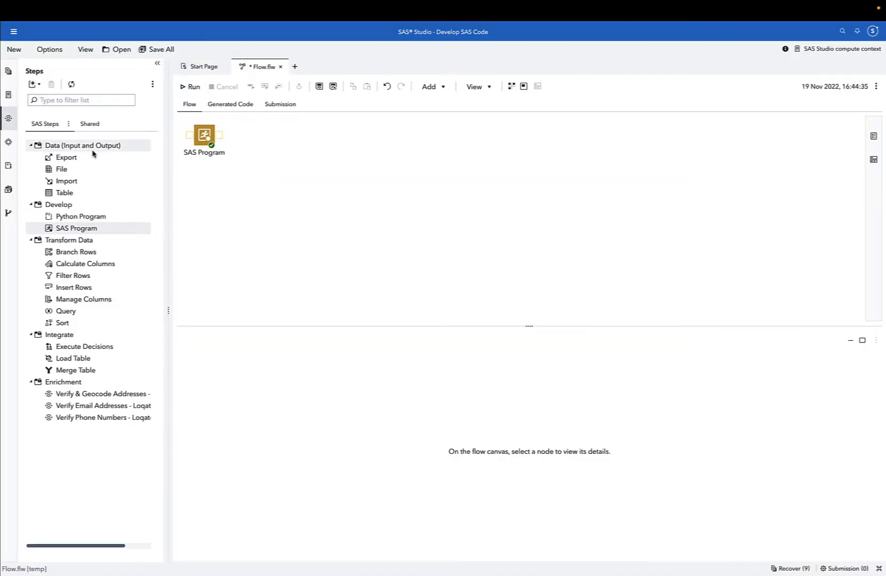
click(98, 123)
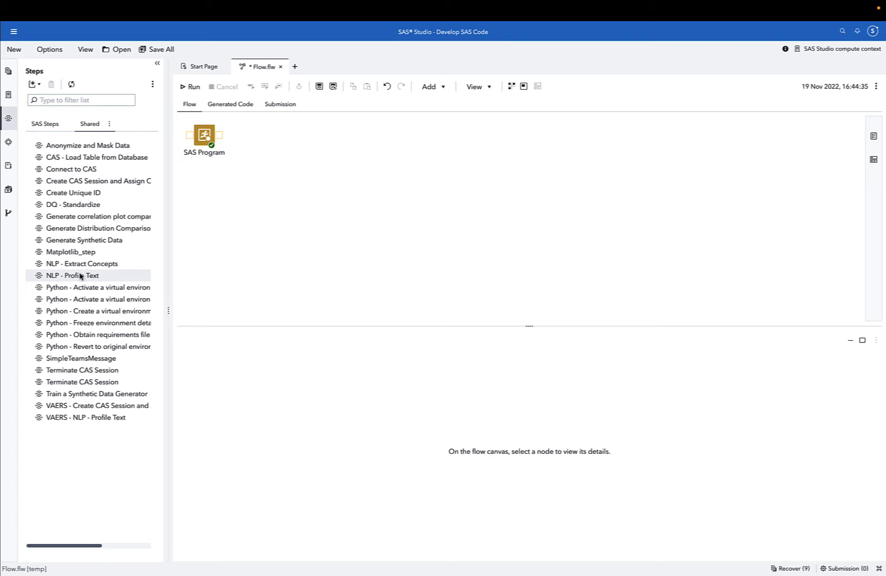
drag(80, 276, 275, 212)
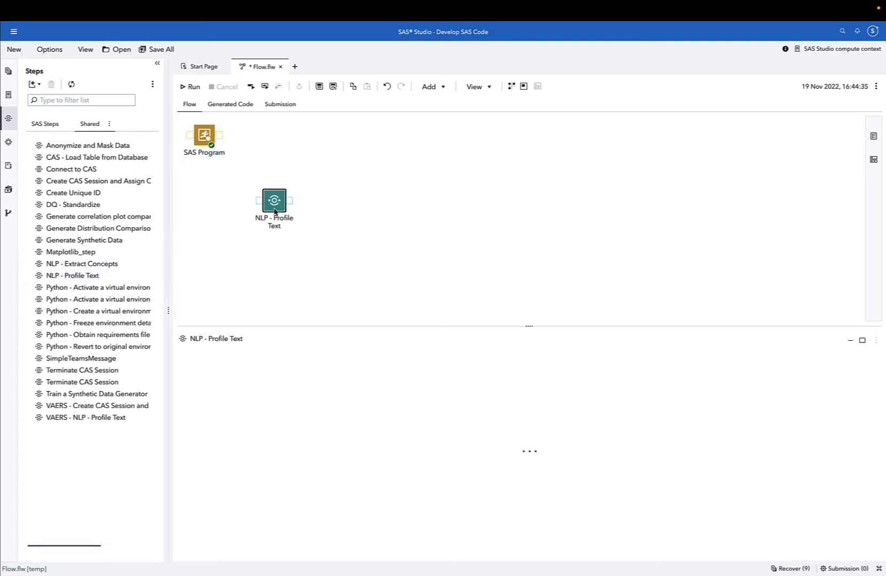
Add a Table node to the flow pointing to the NEWS table in the PUBLIC library.
click(48, 123)
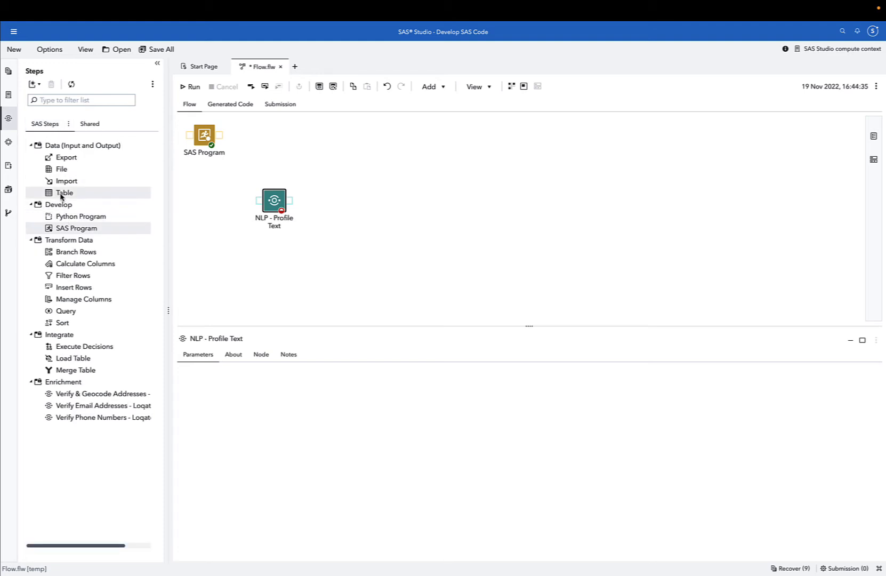
drag(62, 194, 188, 204)
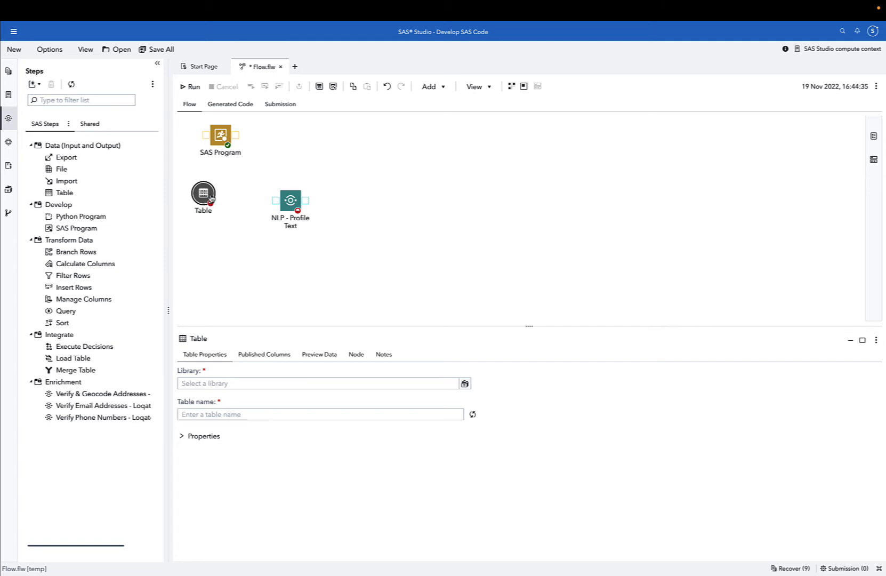
click(224, 384)
text(P)
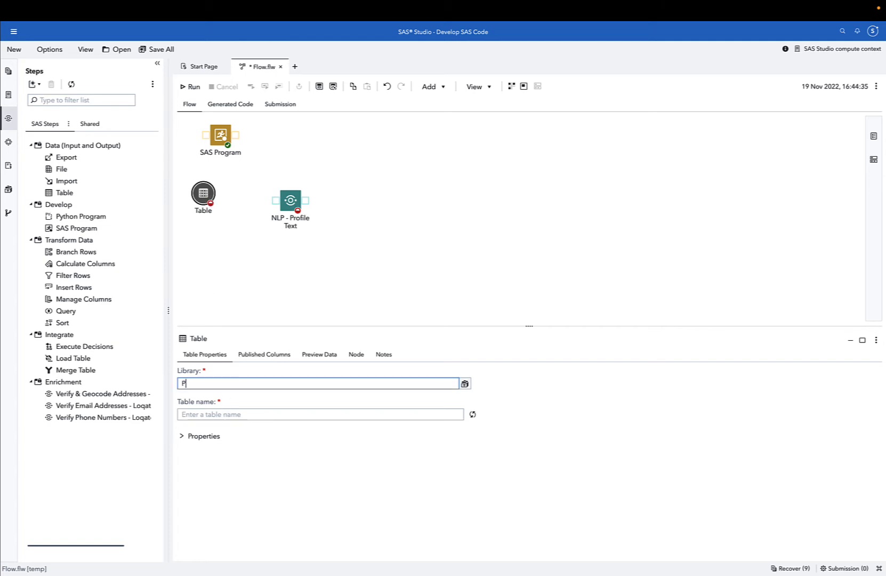
text(UBLIC)
key(Tab)
text(NEW)
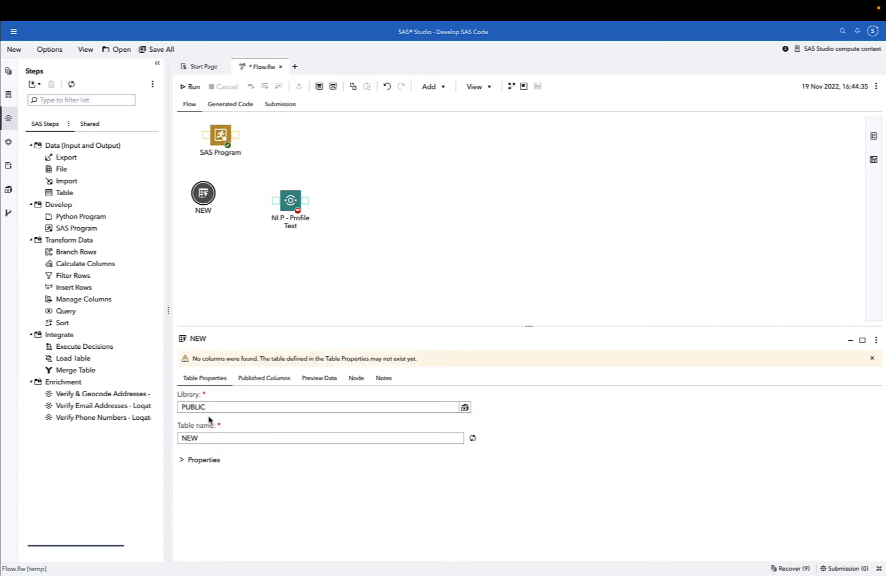
double_click(212, 438)
text(NEWS)
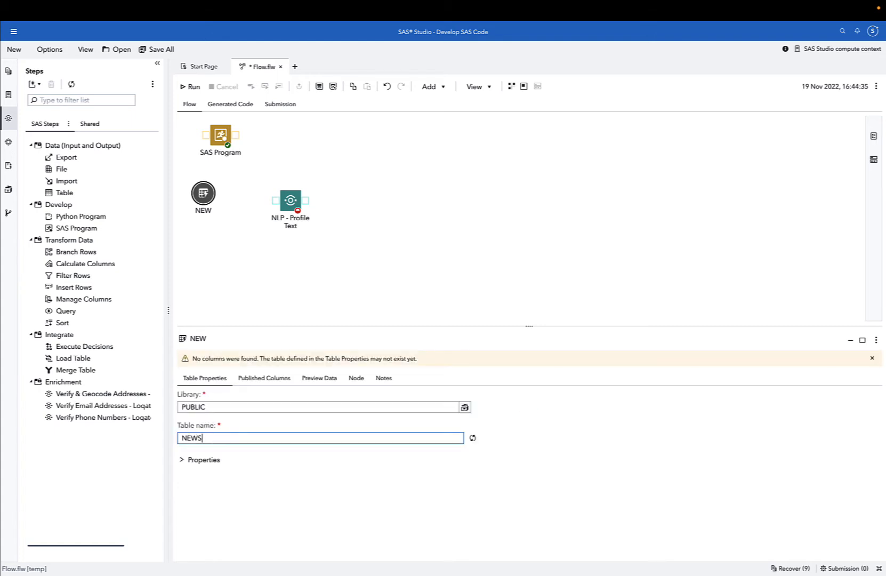
Connect the NEWS table to the NLP - Profile Text node and preview the table's data.
click(215, 198)
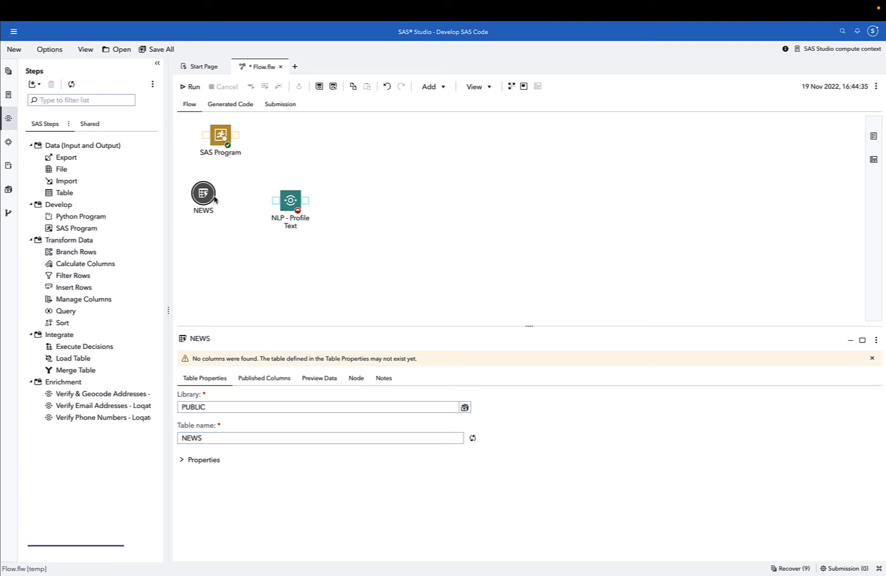
drag(219, 199, 272, 204)
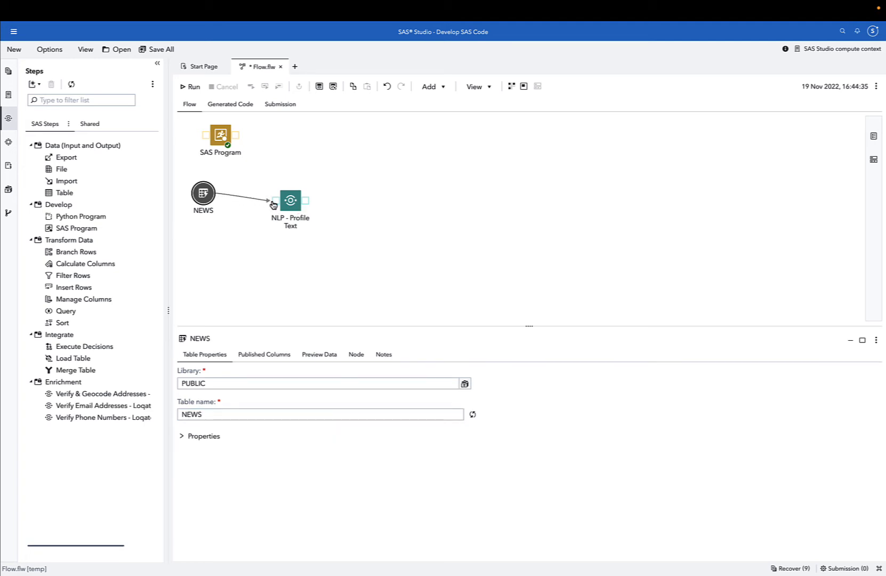
click(328, 355)
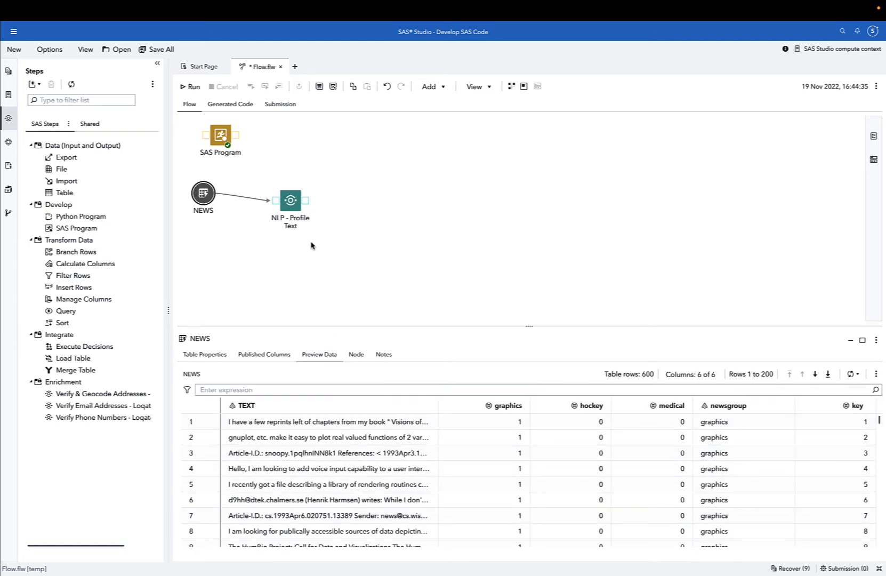
Move the NLP - Profile Text node next to the table and expand its output port.
drag(297, 208, 275, 198)
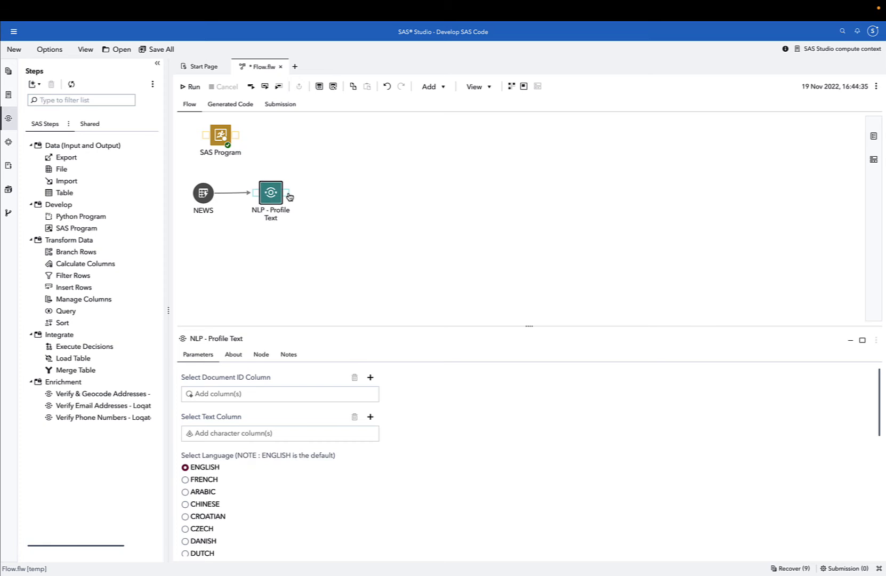
click(287, 194)
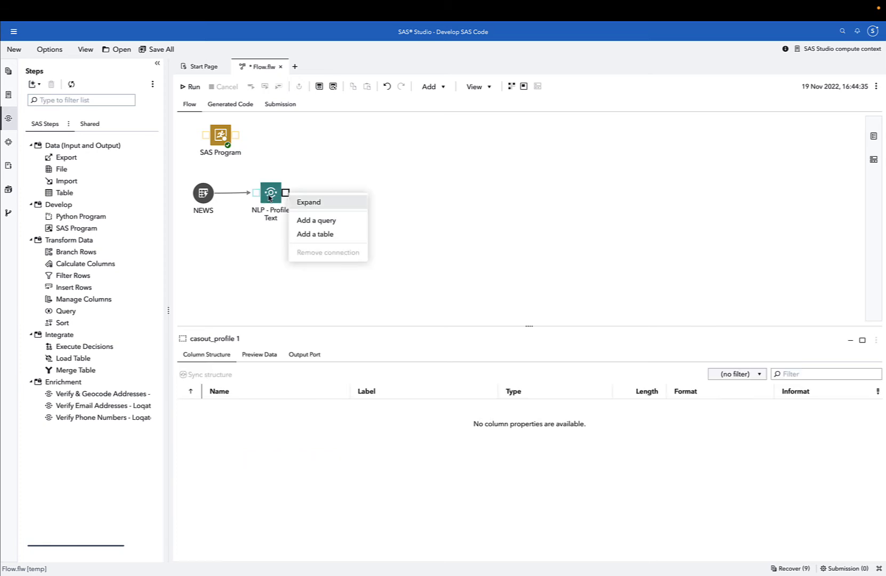
click(315, 202)
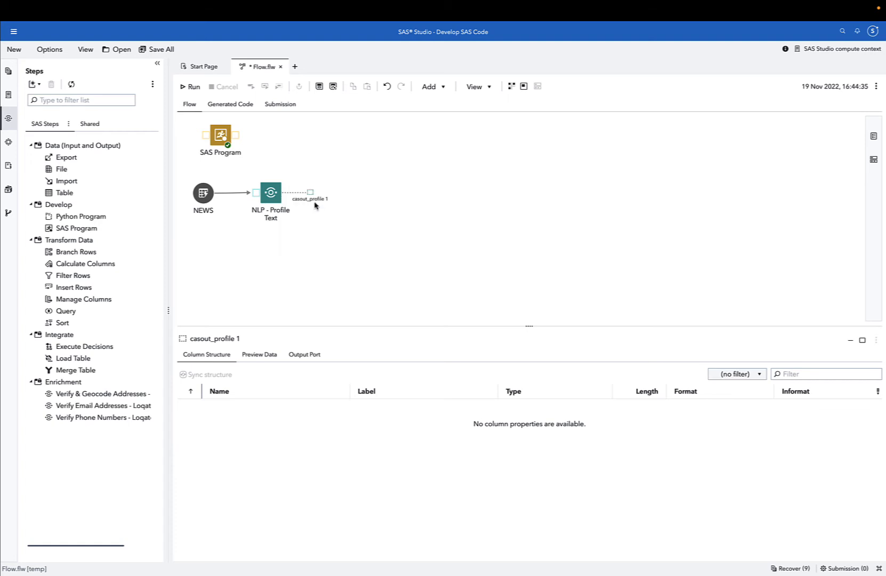
Add the documentOut, intermediateOut, sentenceOut and tokenOut output ports to the NLP - Profile Text node.
right_click(272, 194)
mouse_move(320, 308)
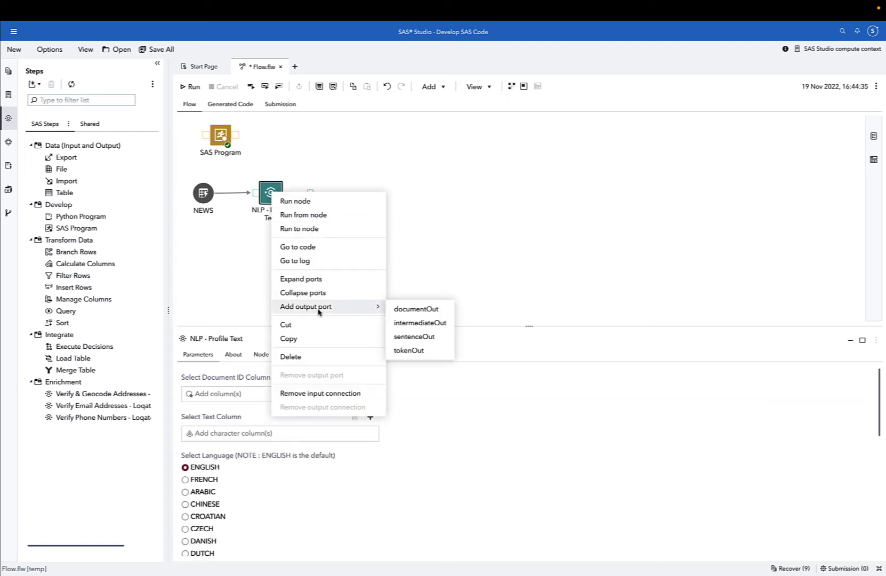
click(438, 310)
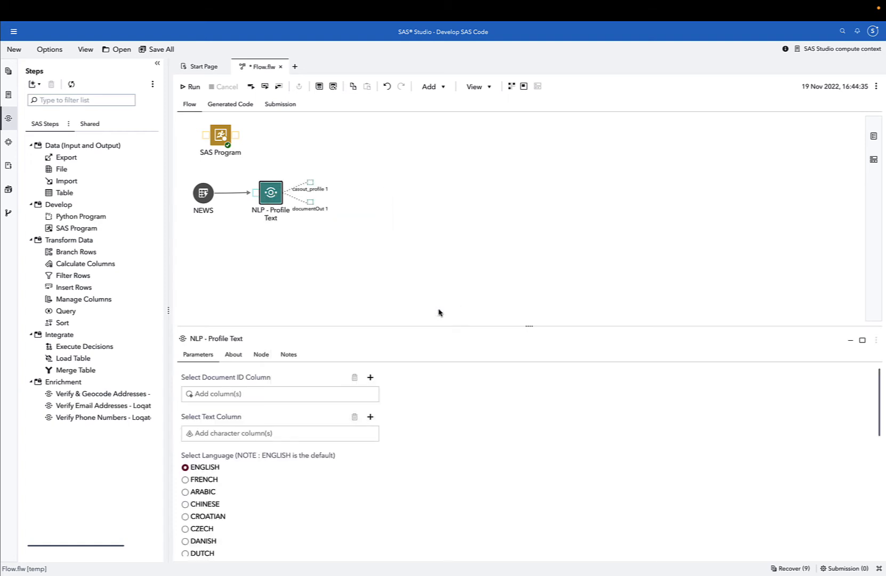
right_click(276, 200)
mouse_move(332, 312)
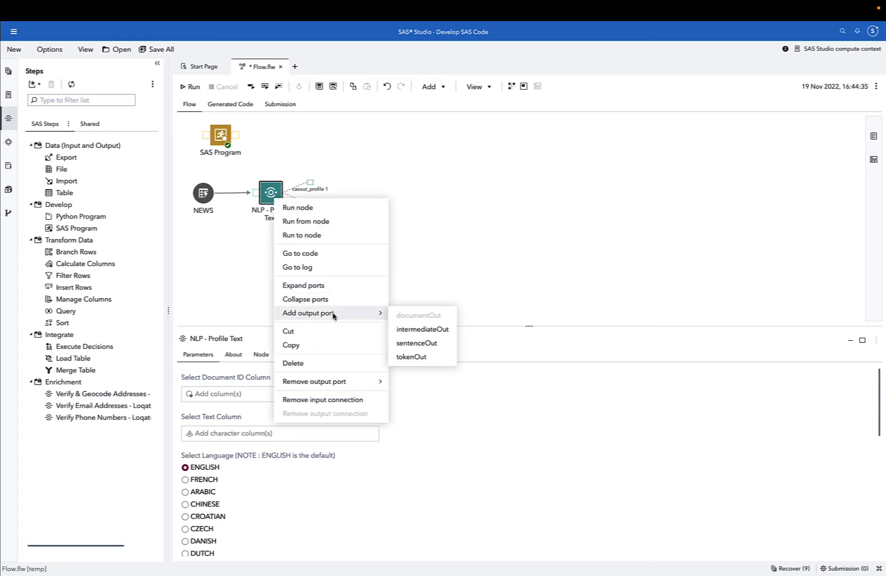
click(407, 332)
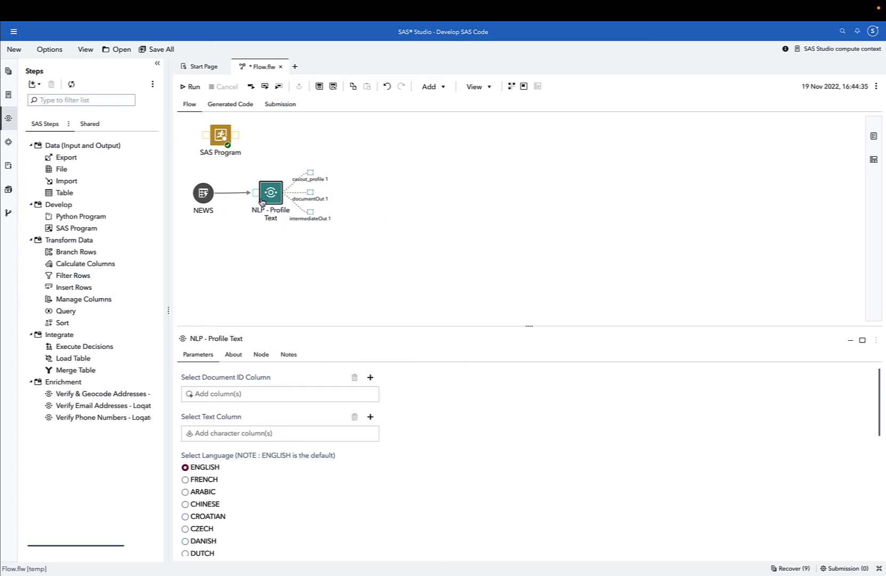
right_click(260, 201)
mouse_move(345, 312)
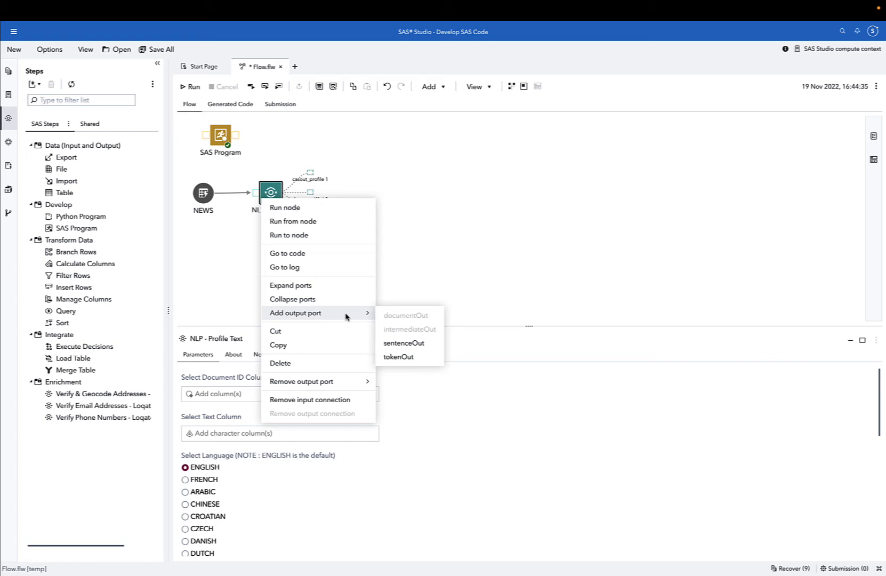
click(412, 344)
right_click(271, 197)
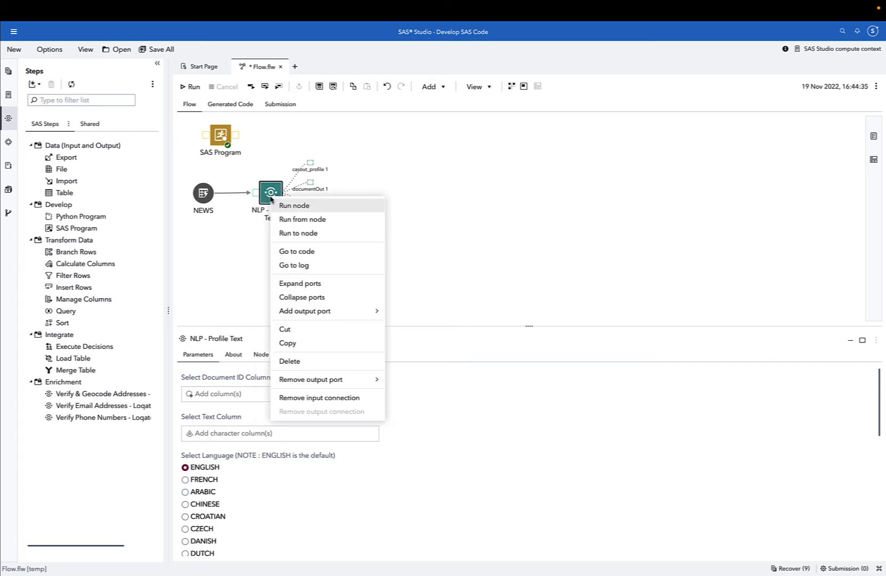
mouse_move(351, 315)
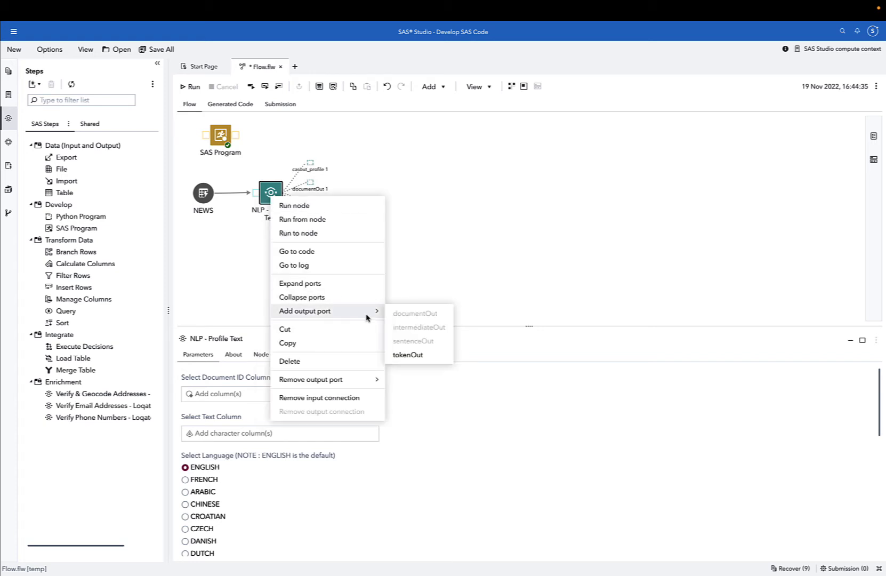
click(408, 354)
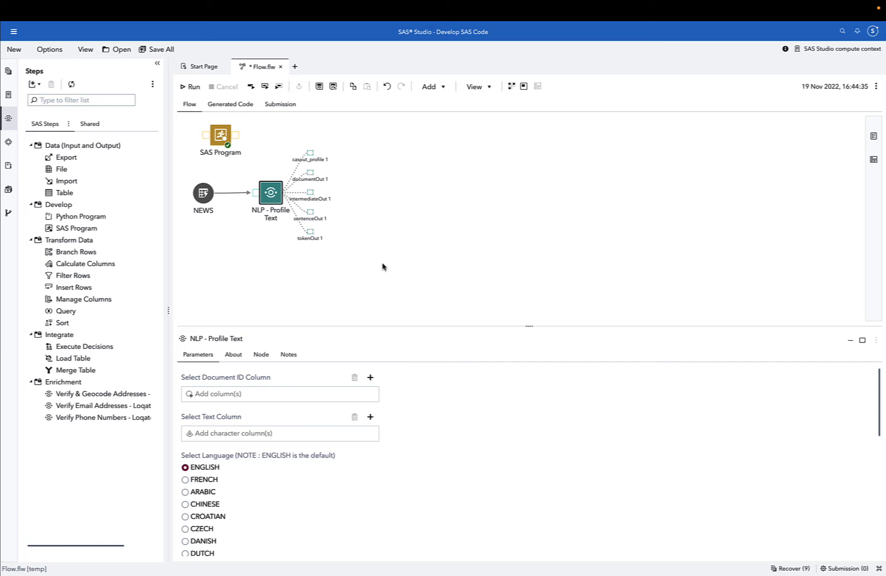
Add a table connected to the casout_profile 1 output port.
right_click(311, 154)
click(346, 193)
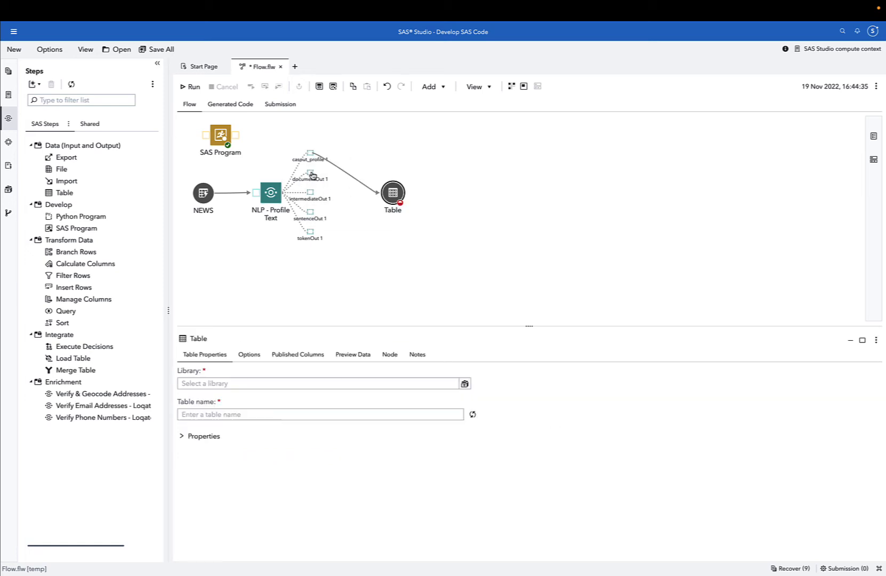
Add tables connected to the documentOut 1 and intermediateOut 1 output ports of the NLP - Profile Text node.
right_click(311, 173)
click(328, 213)
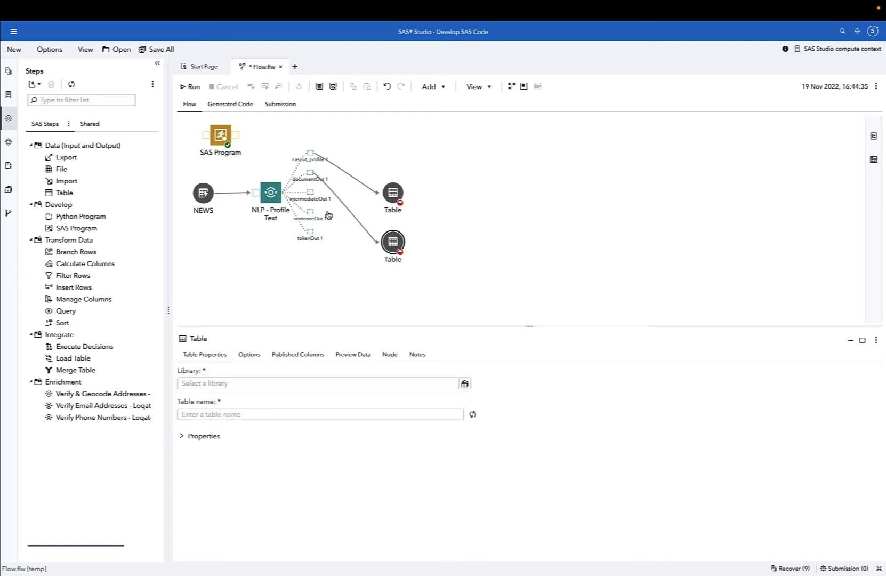
right_click(311, 198)
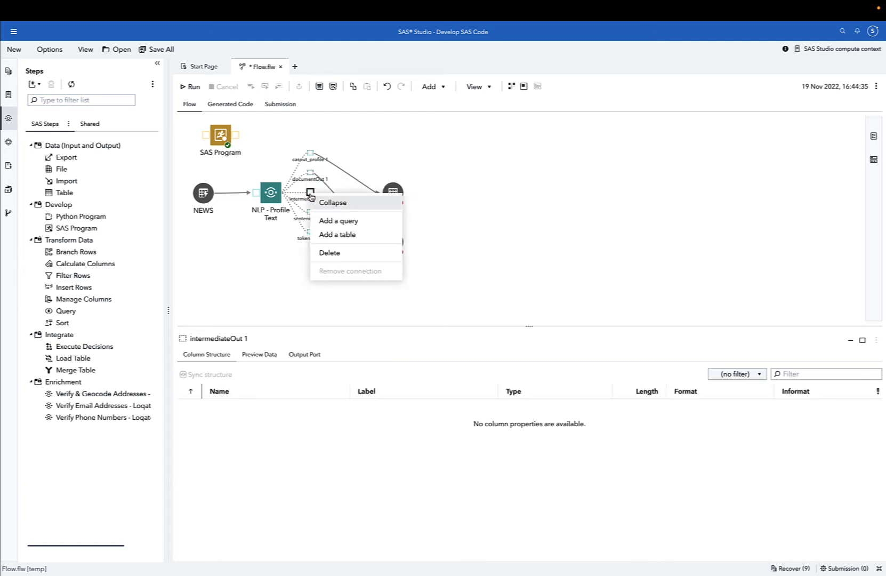
click(337, 236)
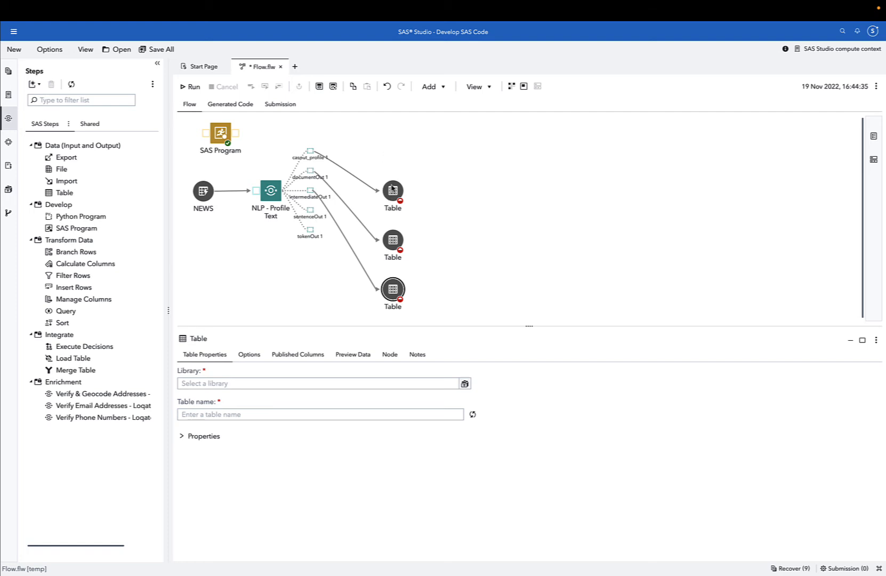
Rearrange the three output tables so they fan out horizontally to the right of the node.
drag(393, 190, 392, 151)
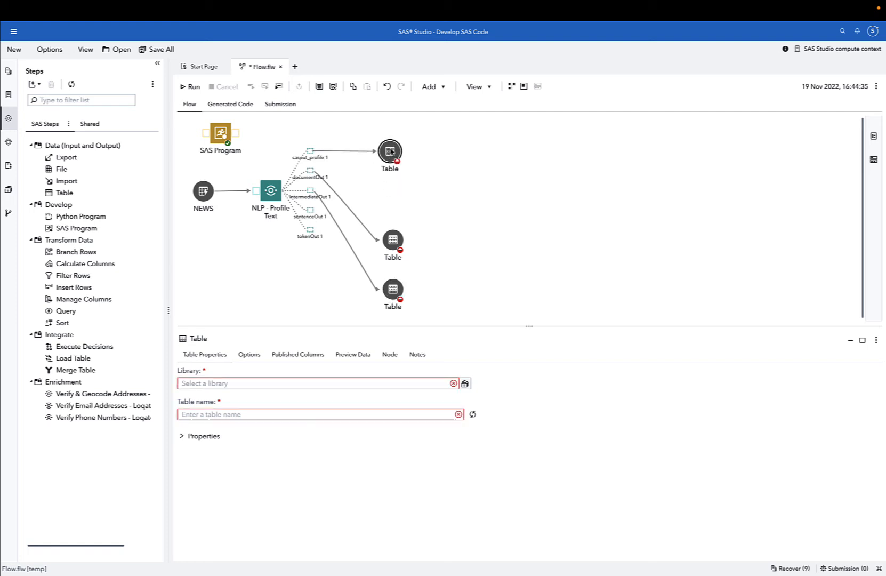
drag(397, 240, 445, 173)
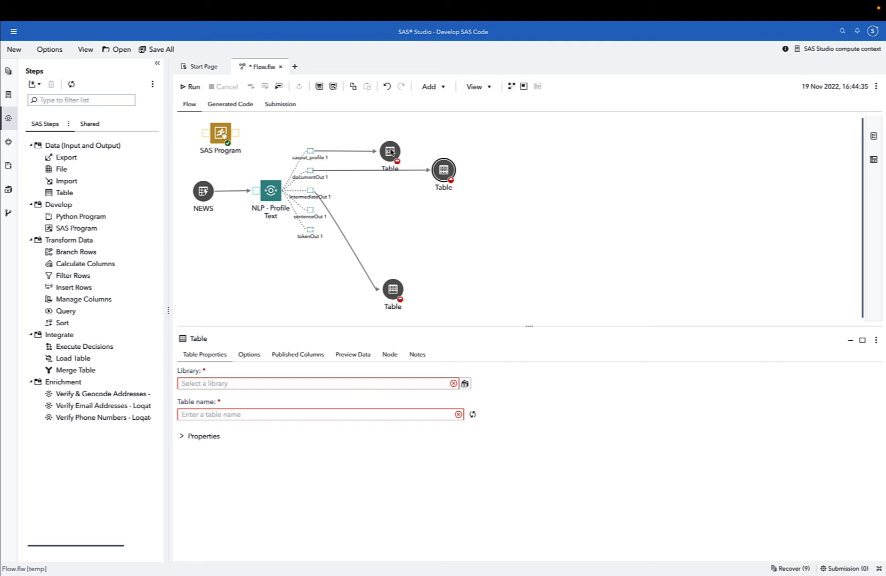
drag(390, 151, 614, 151)
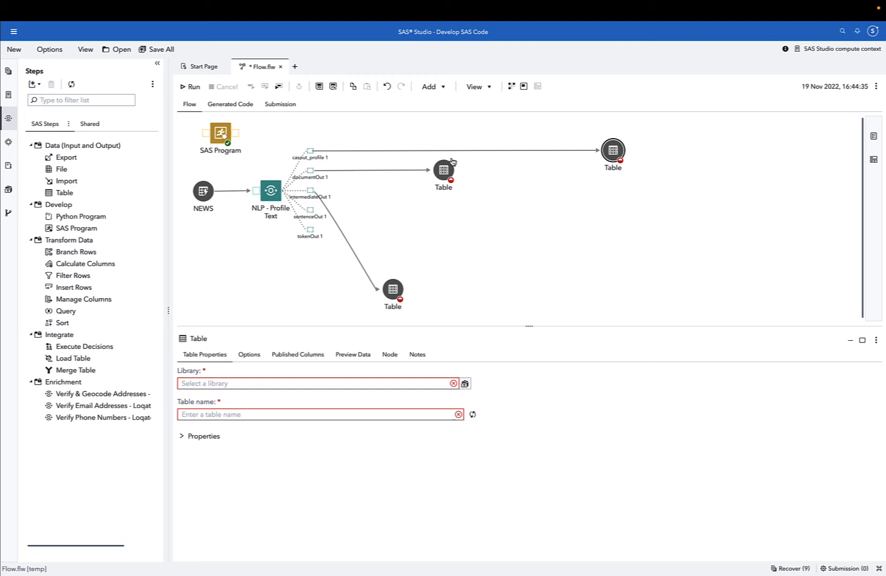
drag(444, 173, 570, 175)
drag(393, 293, 518, 193)
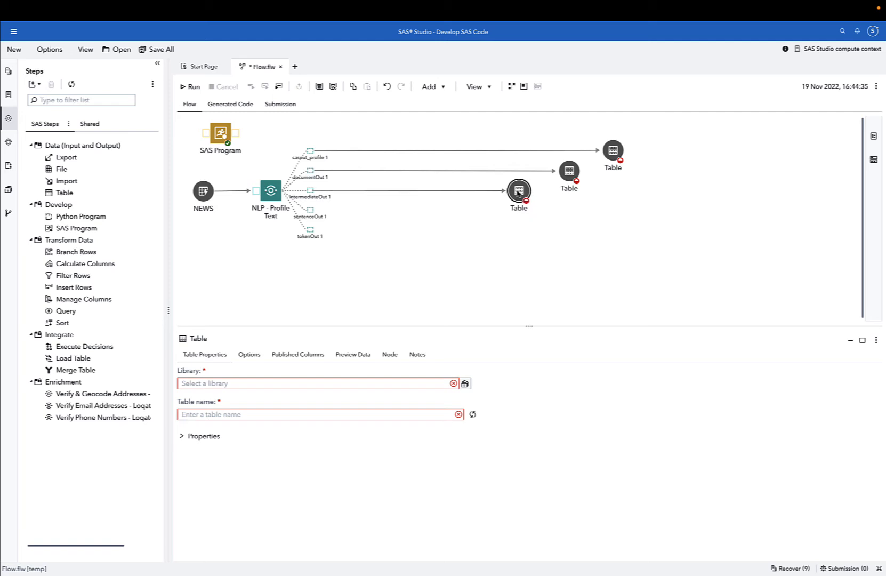
Add tables connected to the sentenceOut 1 and tokenOut 1 ports and line them up with the others.
right_click(310, 213)
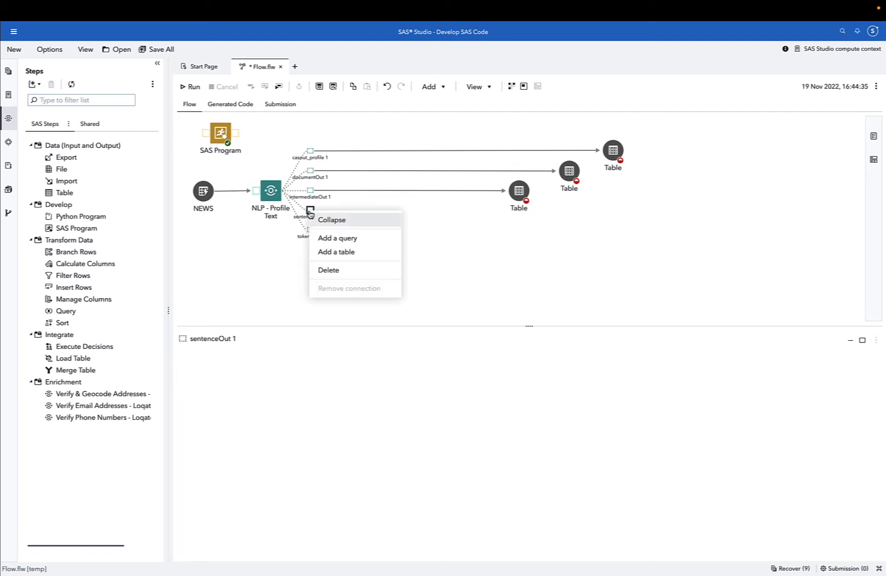
click(329, 249)
right_click(310, 229)
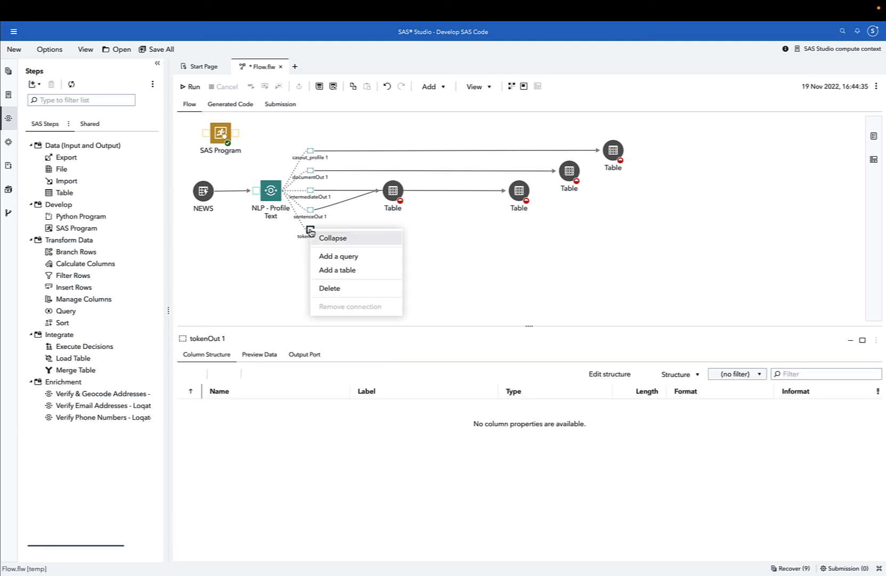
click(329, 268)
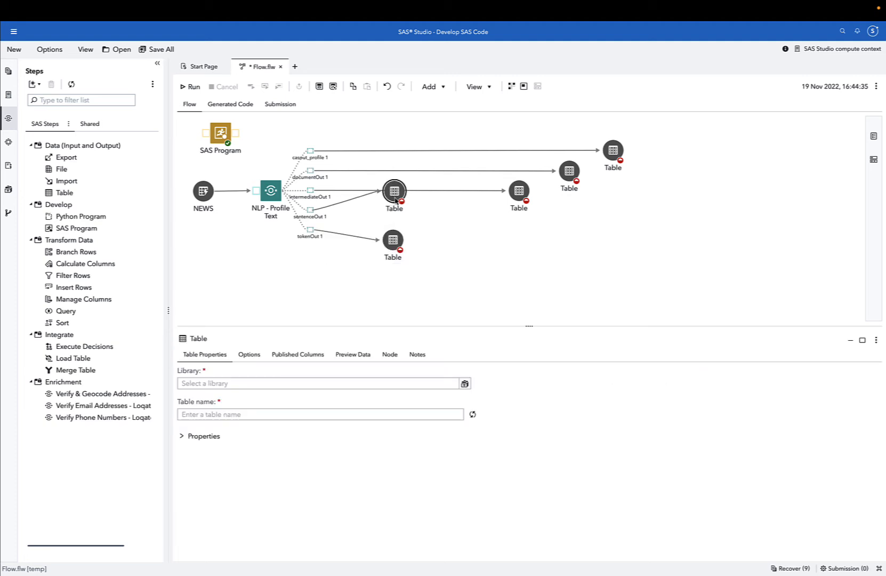
drag(389, 196, 452, 218)
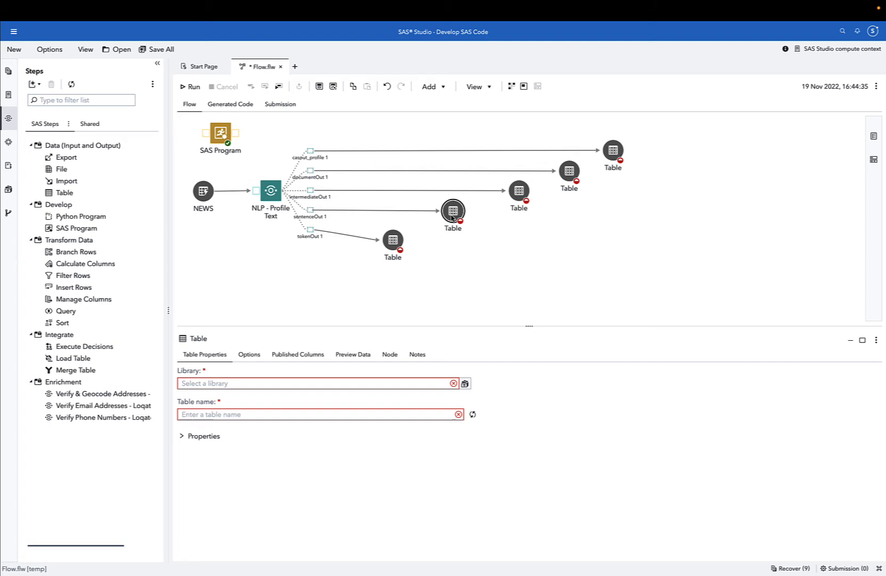
drag(393, 240, 393, 234)
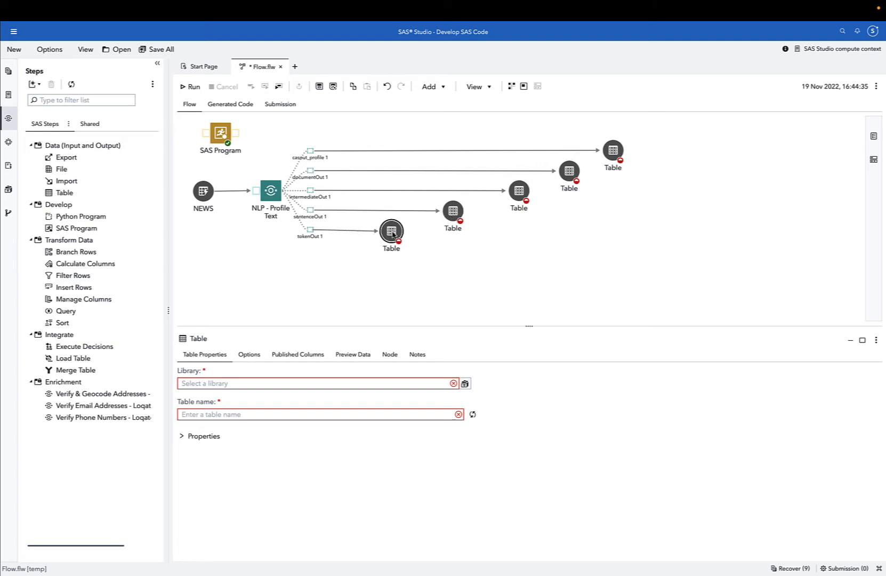
Select the casout_profile output table and copy the suggested name TEXT_PROFILE_OUTPUT_TABLE from the custom step's README in the browser.
click(612, 150)
click(315, 382)
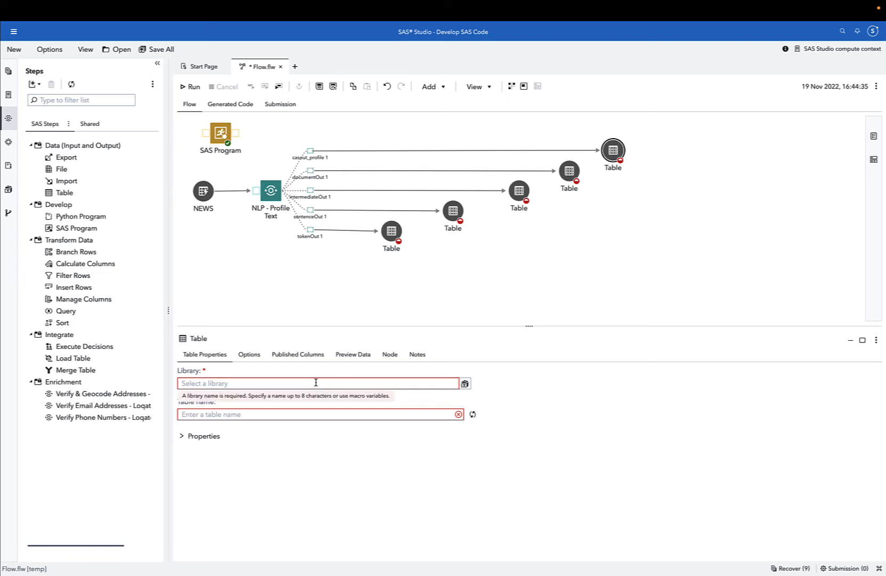
mouse_move(626, 2)
click(607, 54)
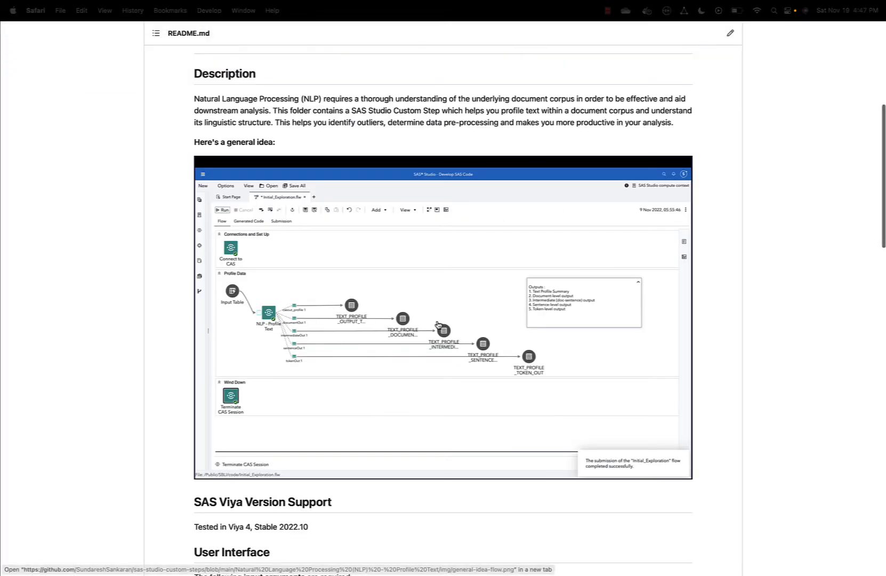
scroll(437, 323, down, 10)
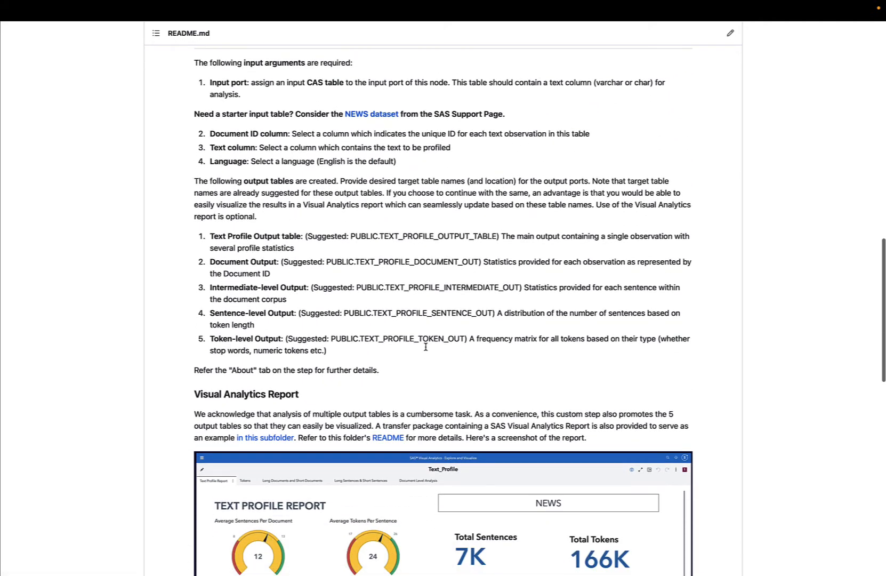
drag(324, 237, 345, 234)
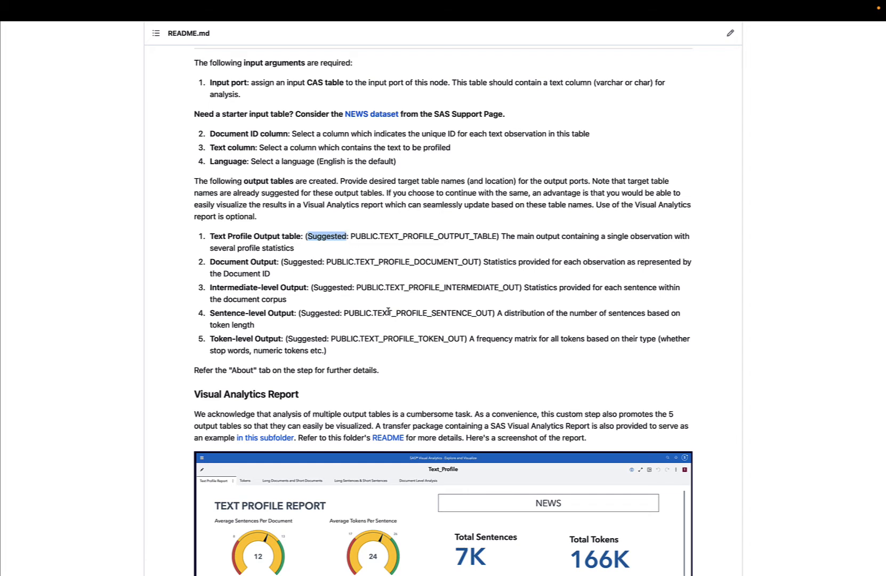
drag(380, 236, 494, 231)
key(super+c)
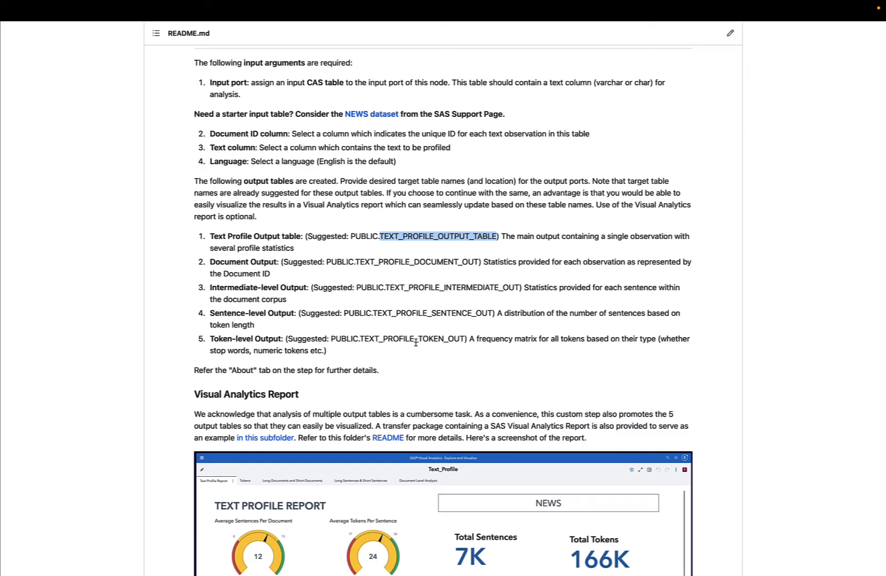
Set the casout_profile table's library to PUBLIC and its table name to TEXT_PROFILE_OUTPUT_TABLE.
click(397, 57)
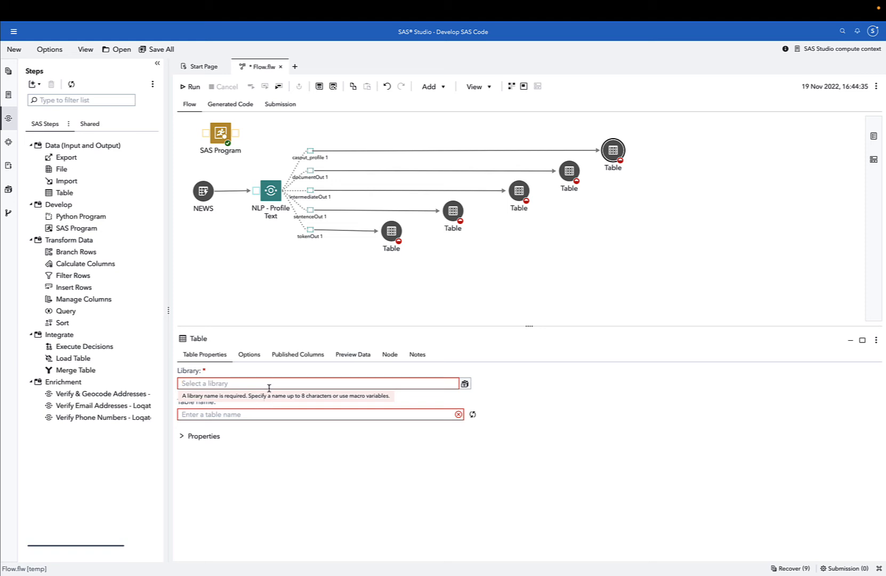
text(PUBLIC)
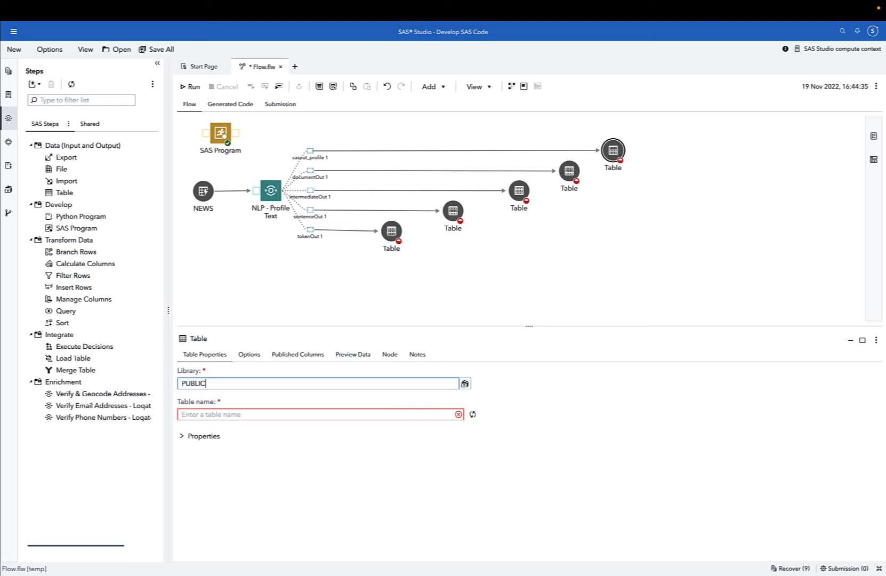
click(259, 415)
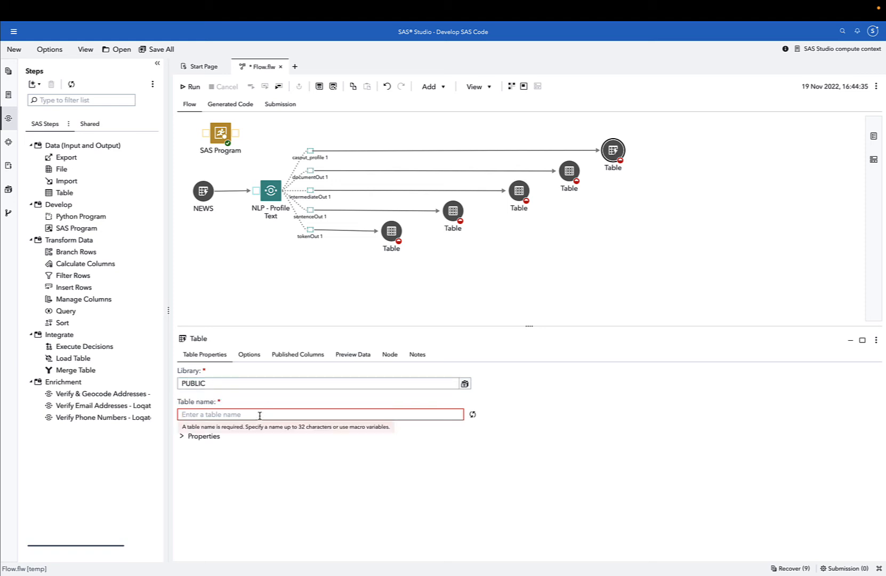
key(super+v)
Set the documentOut table's name to TEXT_PROFILE_DOCUMENT_TABLE and its library to PUBLIC.
click(570, 170)
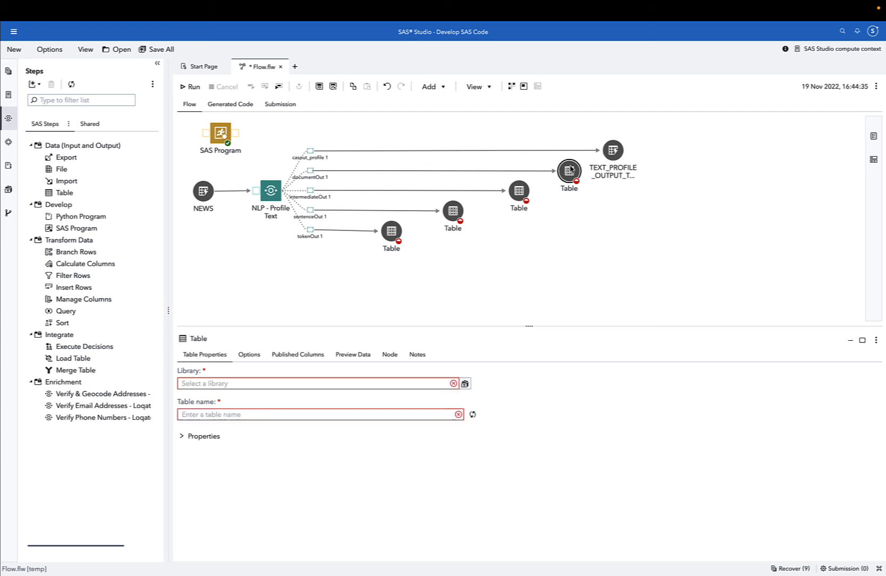
click(349, 414)
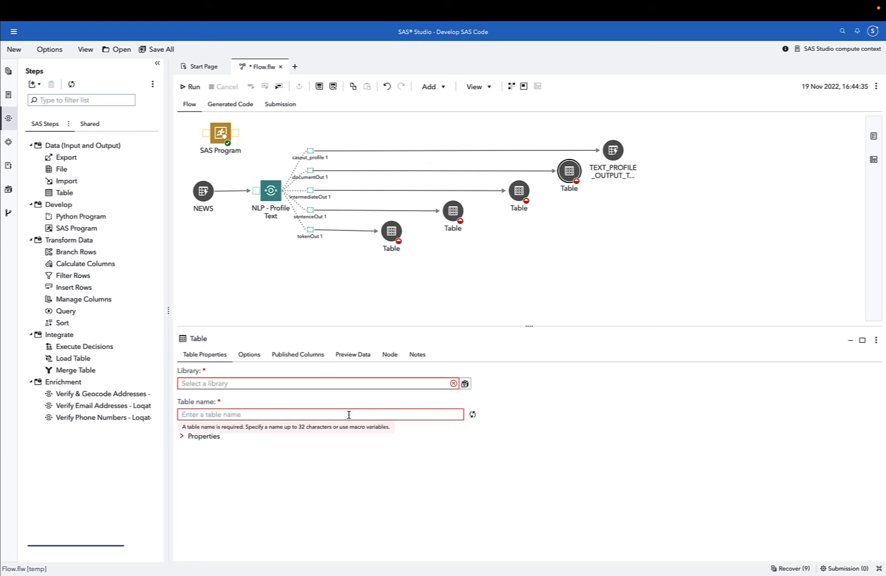
key(super+v)
drag(260, 414, 231, 415)
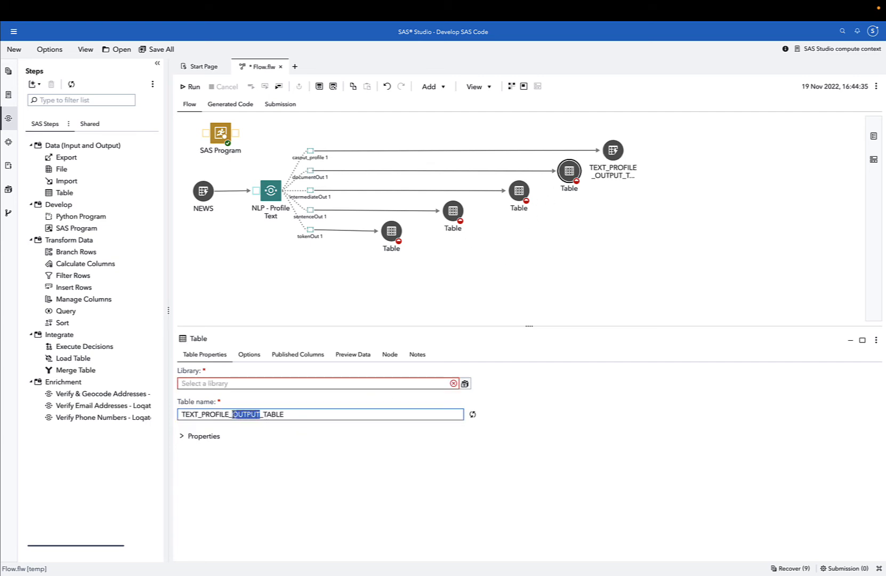
text(DOCUMENT)
click(239, 383)
text(PUBLIC)
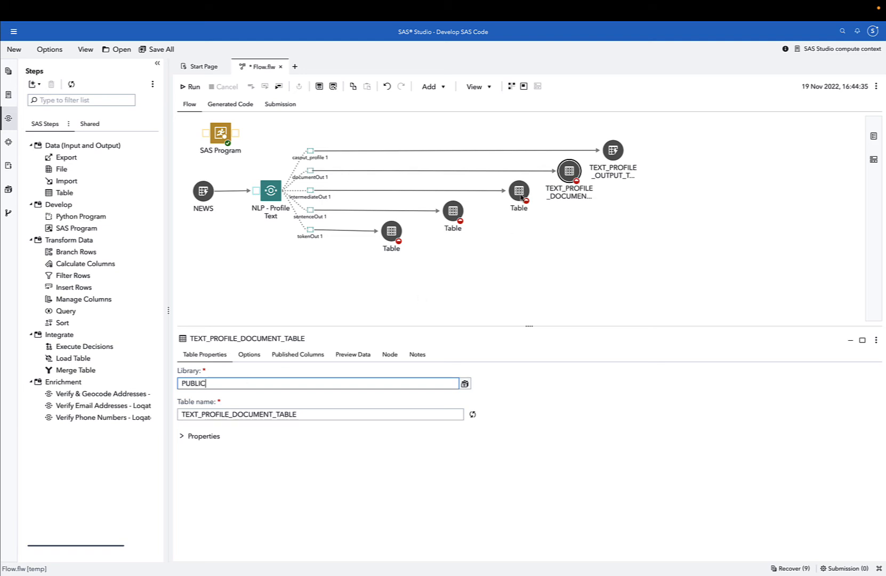
Set the intermediateOut table's name to TEXT_PROFILE_INTERMEDIATE_TABLE and its library to PUBLIC.
click(524, 190)
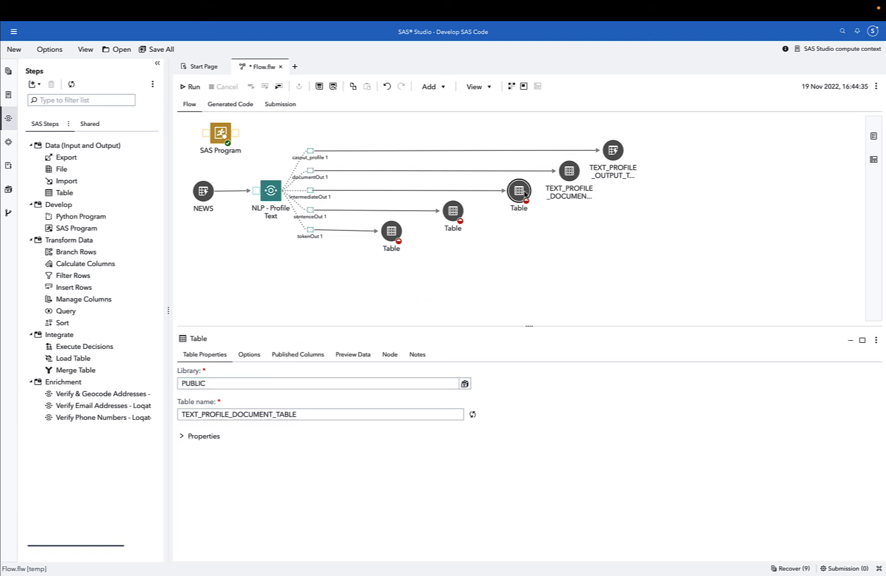
click(311, 415)
key(ctrl+v)
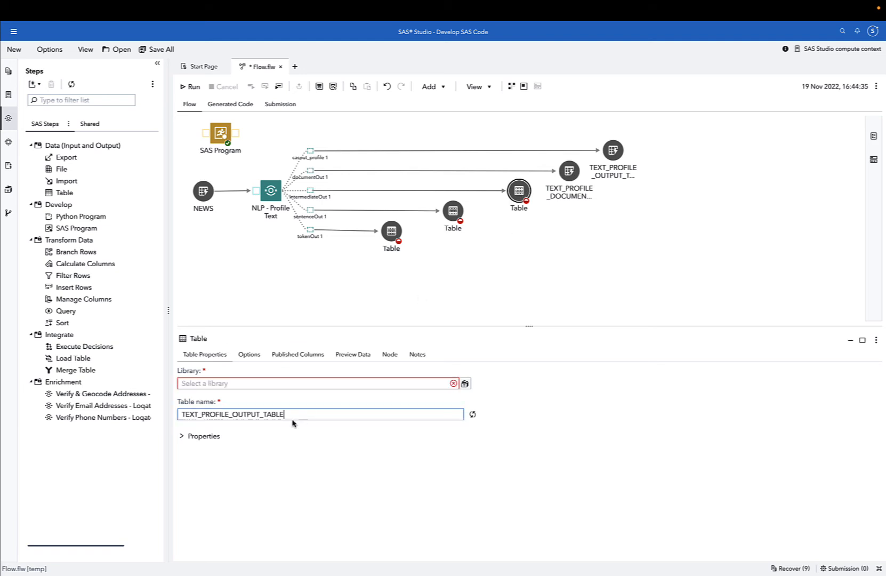
drag(262, 414, 235, 414)
text(INTERMEDIATE)
click(221, 384)
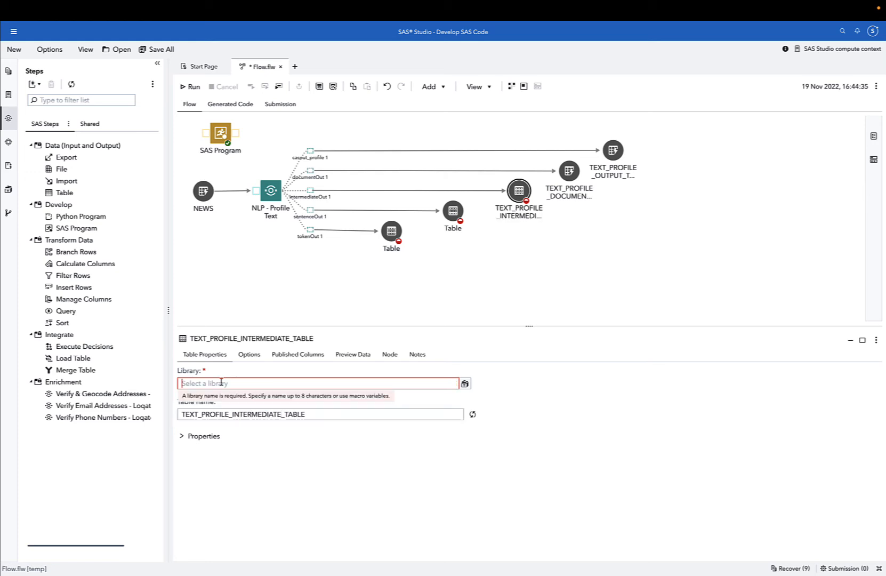
text(PUBLIC)
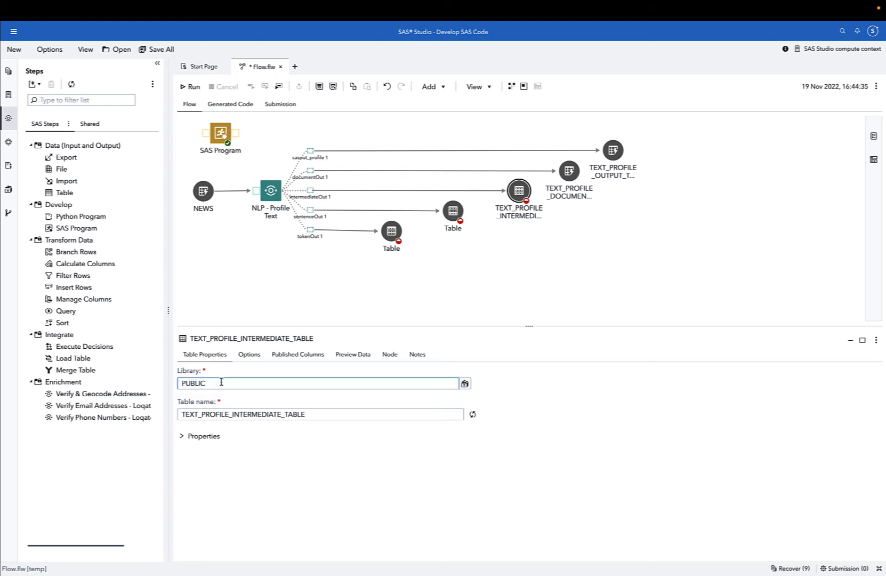
Set the sentenceOut table's name to TEXT_PROFILE_SENTENCE_TABLE and its library to PUBLIC.
click(452, 211)
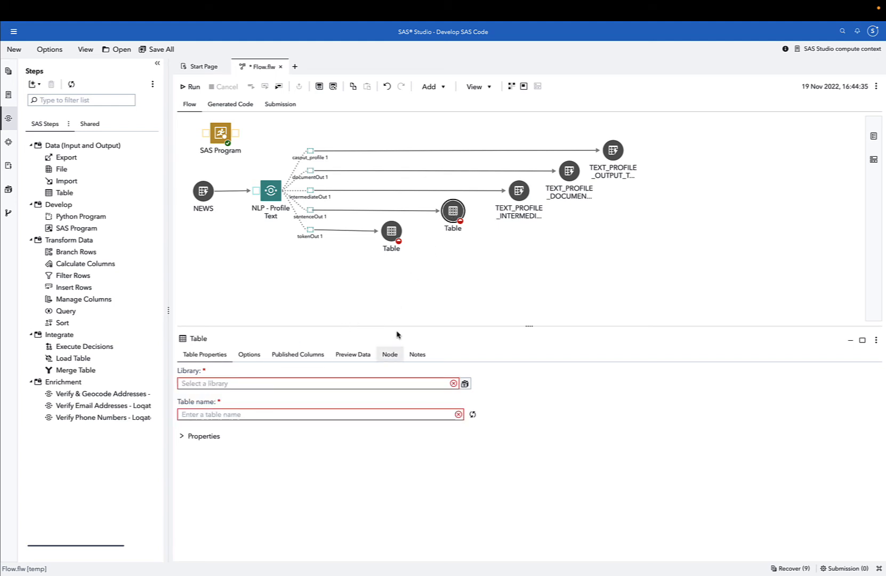
click(301, 414)
key(ctrl+v)
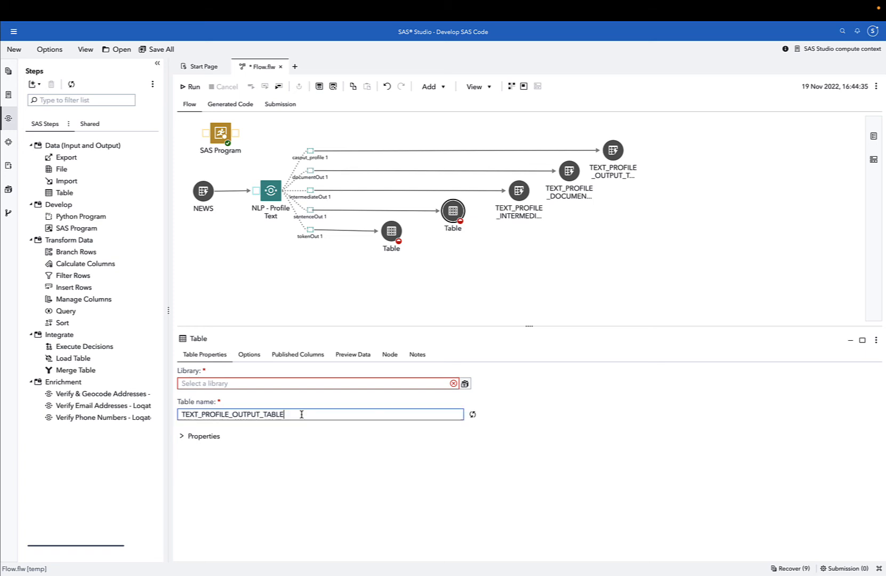
drag(259, 415, 229, 414)
text(SENTENCE)
click(259, 384)
text(PUBLIC)
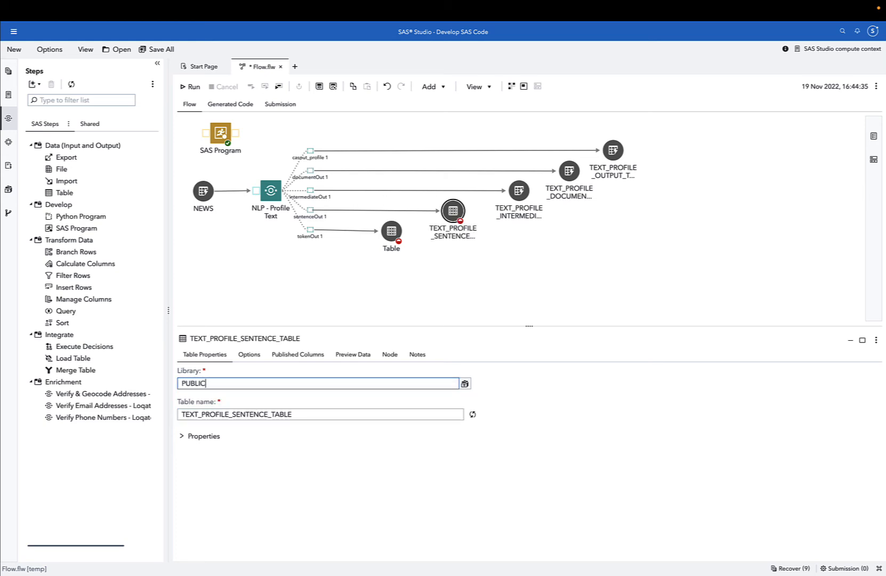
Set the tokenOut table's name to TEXT_PROFILE_TOKEN_TABLE and its library to PUBLIC.
click(395, 234)
click(287, 415)
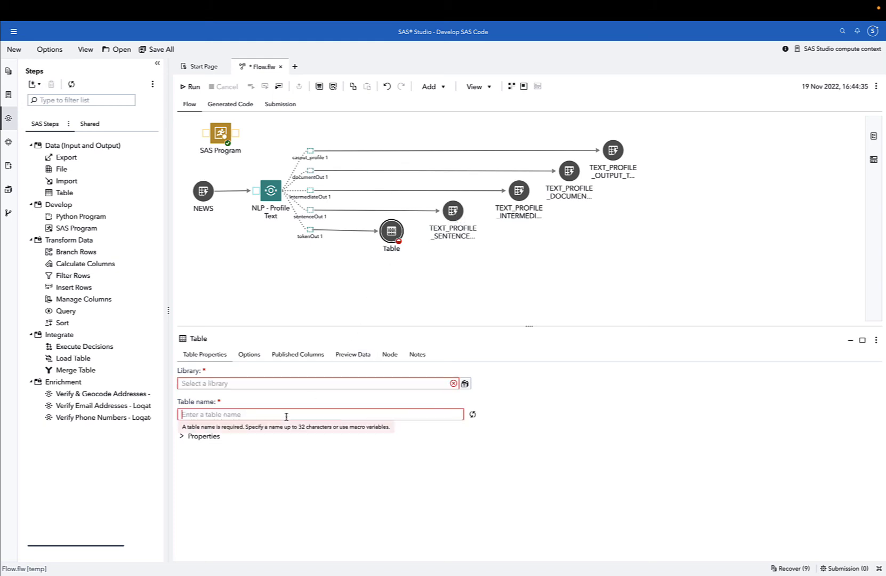
key(ctrl+v)
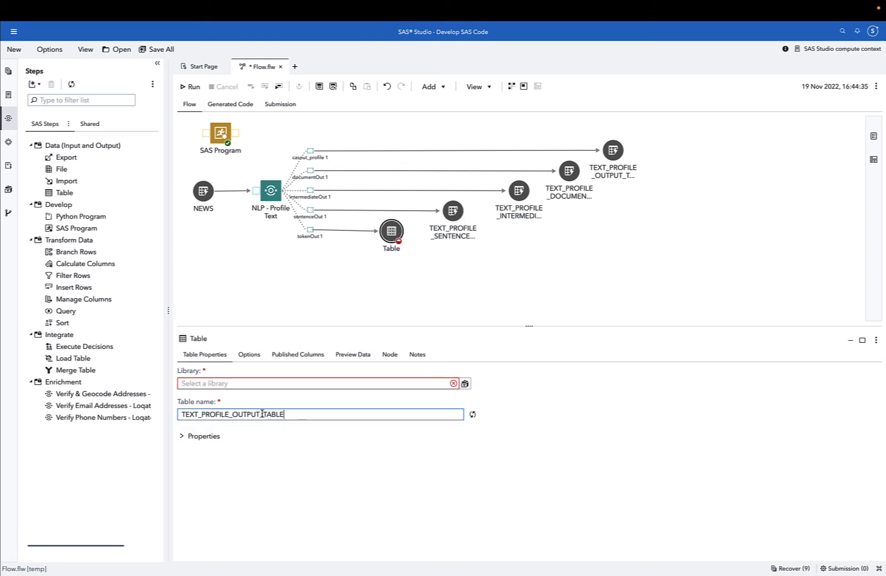
drag(260, 414, 231, 414)
text(TOKEN)
click(231, 384)
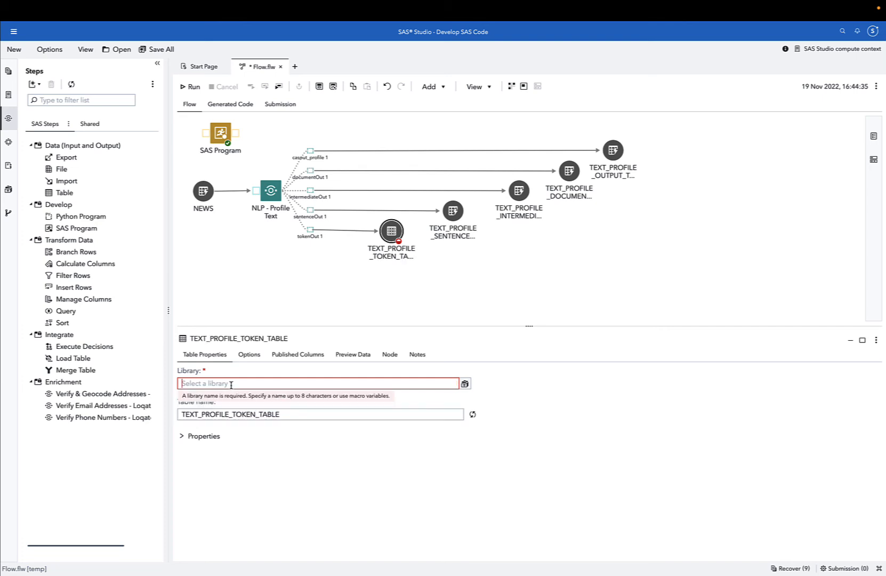
text(PUBLIC)
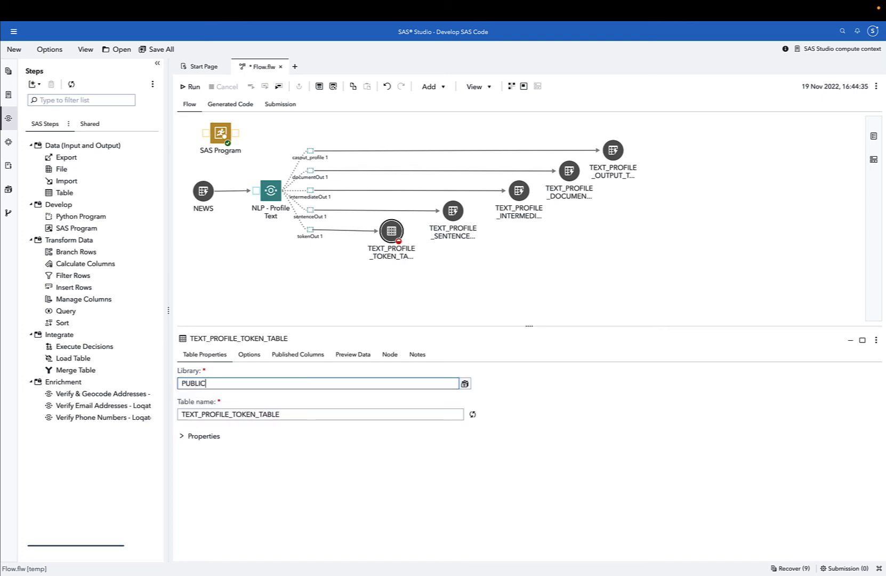
click(349, 292)
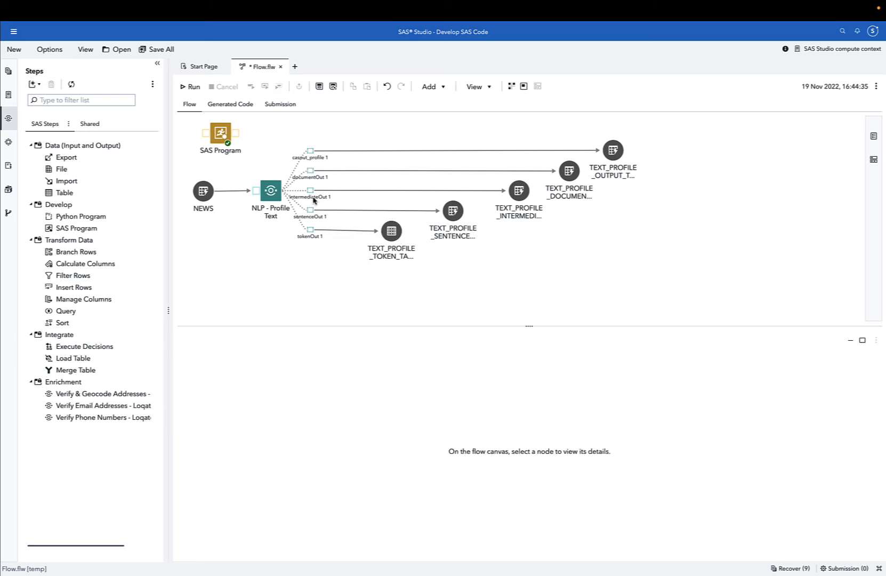
Set the NLP - Profile Text step's document ID column to key and its text column to TEXT.
click(271, 192)
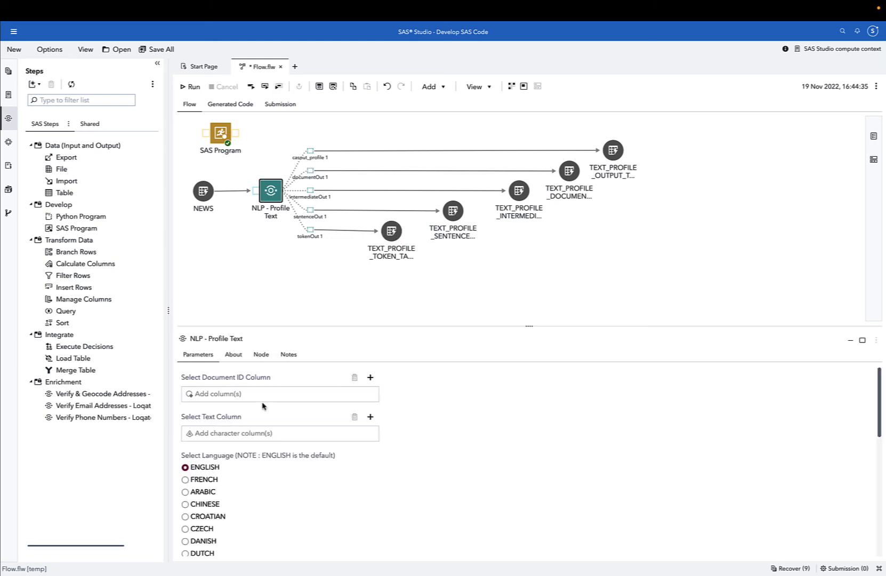
click(370, 377)
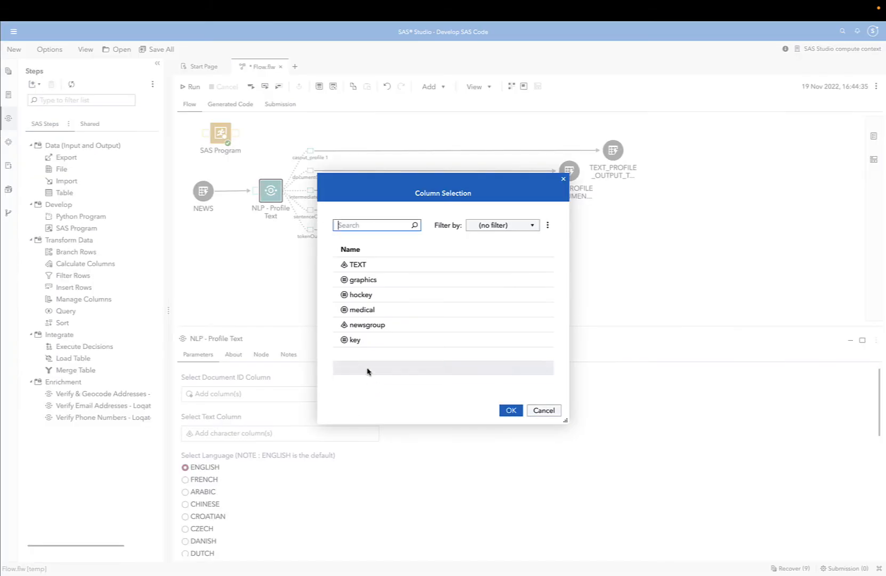
click(372, 337)
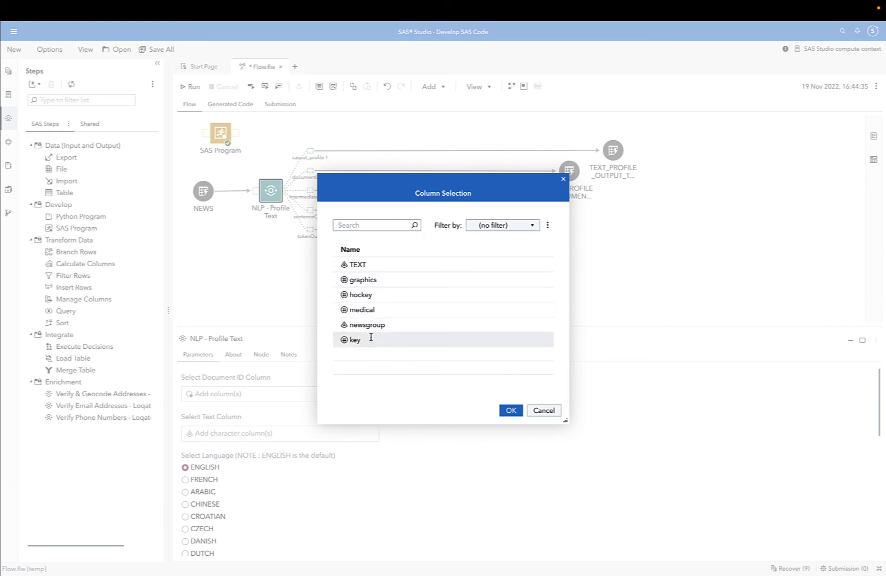
click(510, 410)
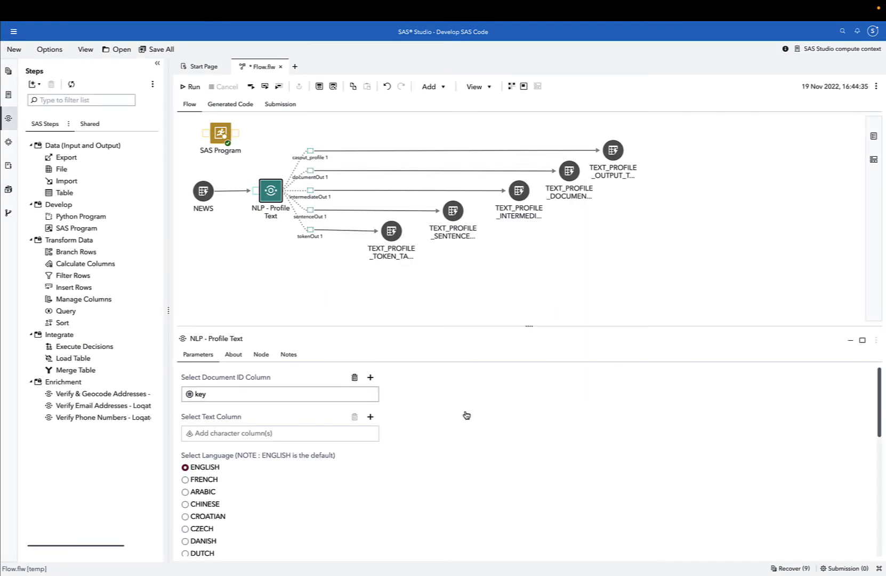
click(370, 416)
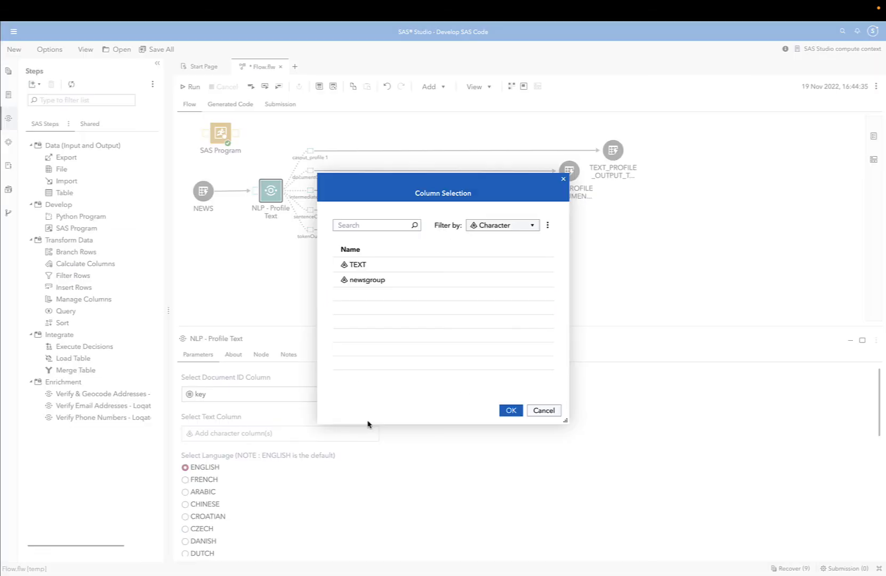
click(385, 264)
click(510, 410)
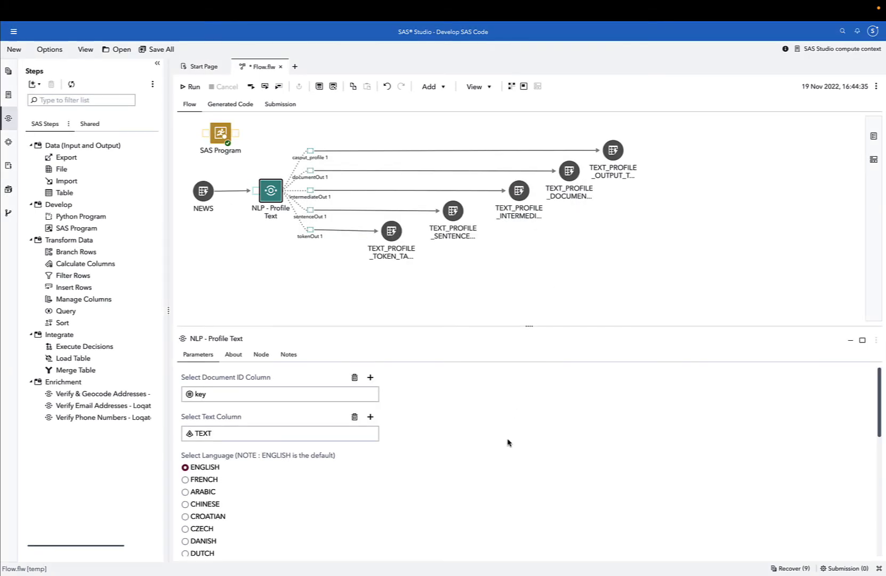
Run the NLP - Profile Text node.
right_click(274, 196)
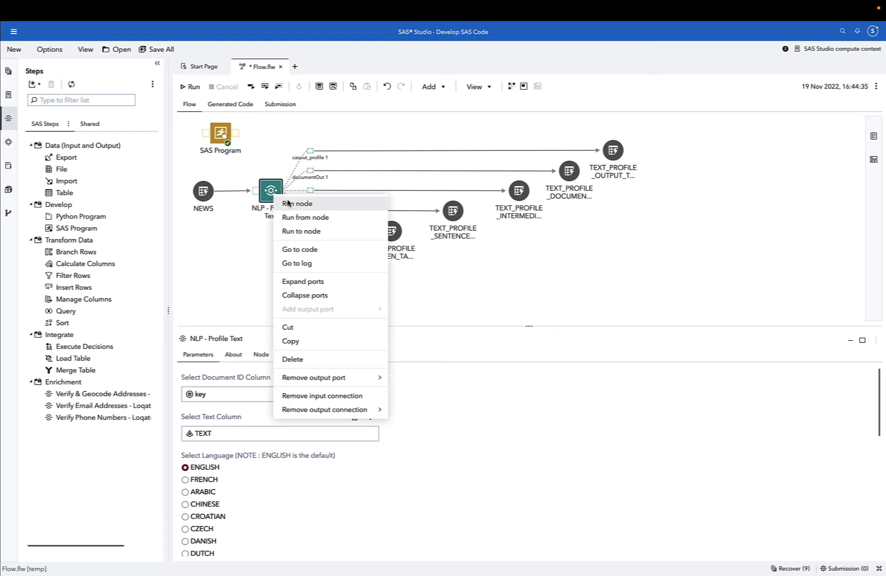
click(288, 203)
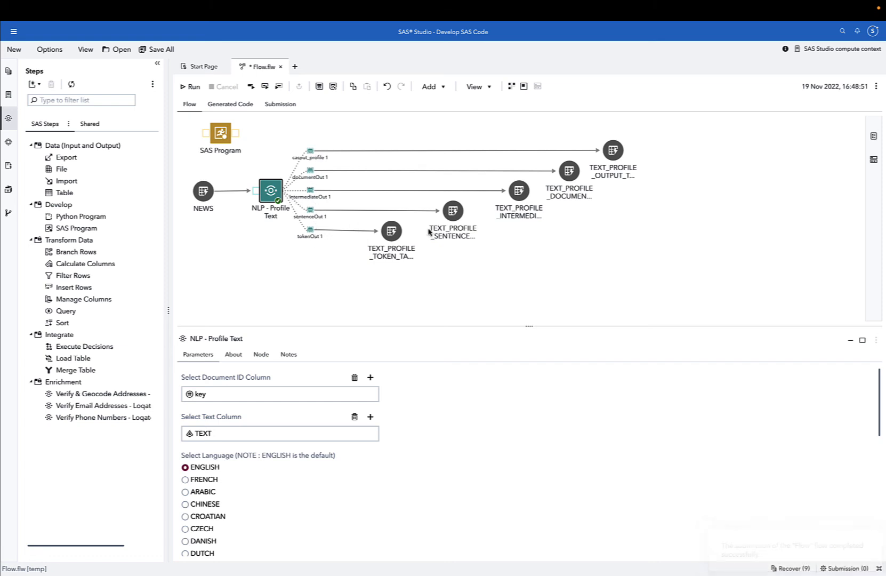
Preview the data of the output, document, intermediate and sentence profile tables.
click(613, 154)
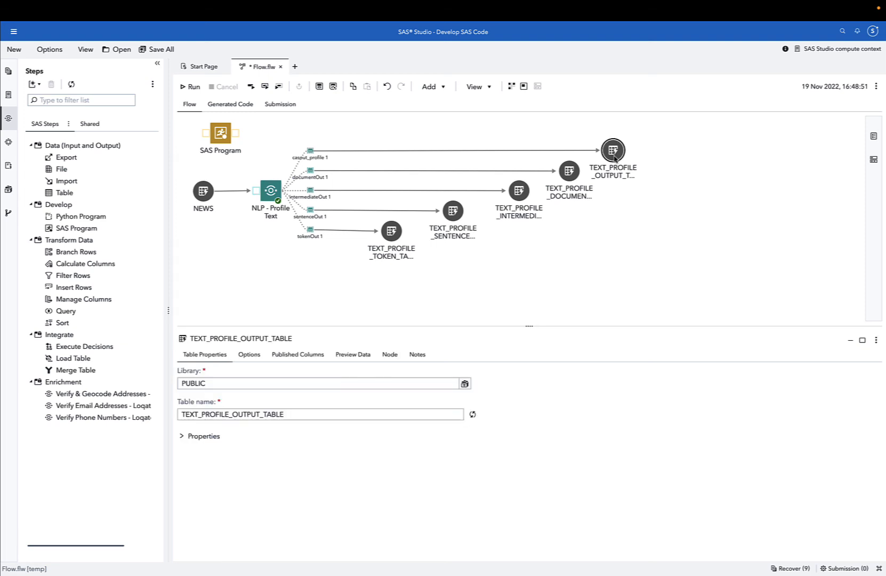
click(367, 355)
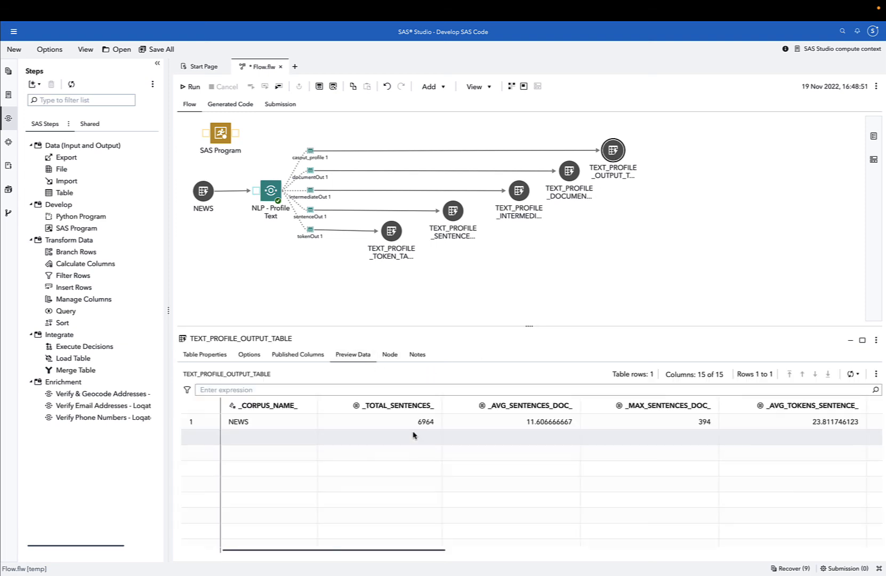
click(570, 173)
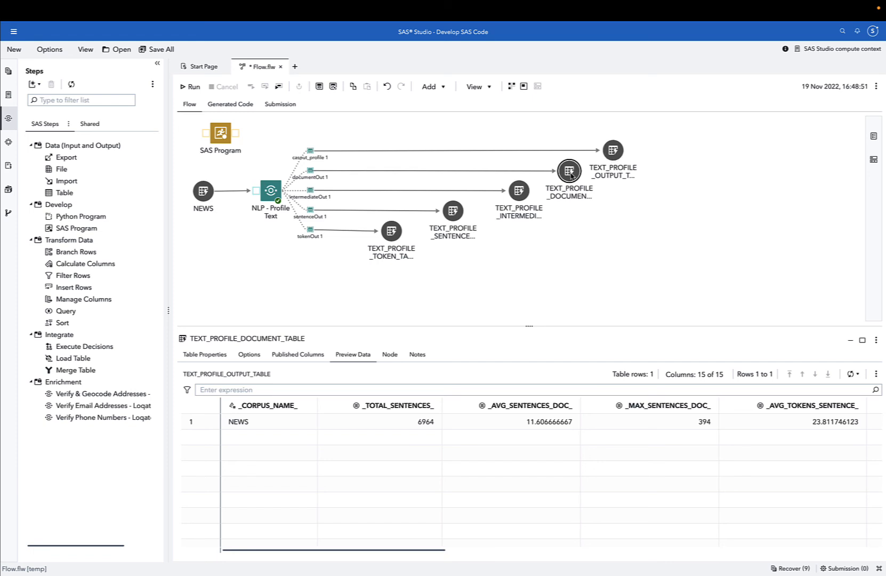
click(352, 356)
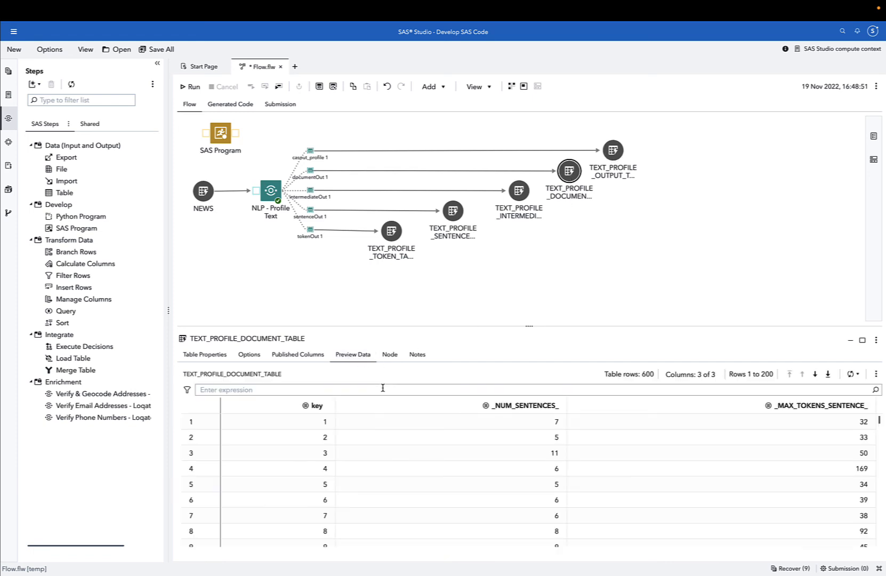
click(522, 197)
click(341, 353)
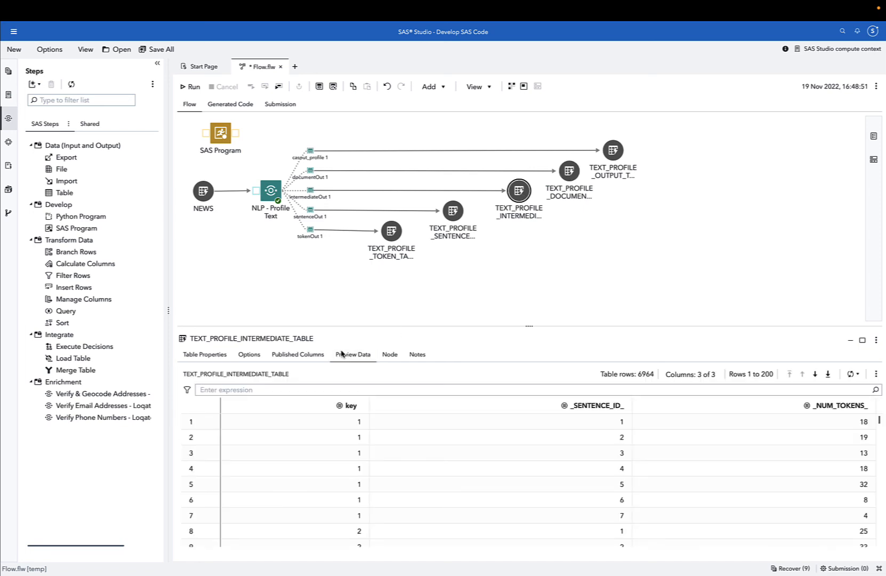
click(450, 216)
click(351, 359)
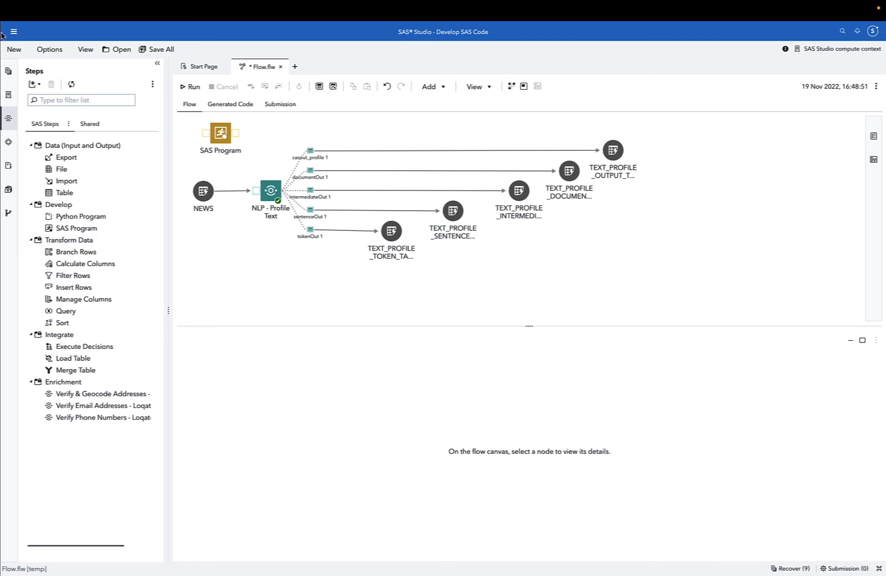
Switch to SAS Visual Analytics and open the Text_Profile report in the NLP - Text Profile reports folder.
click(14, 31)
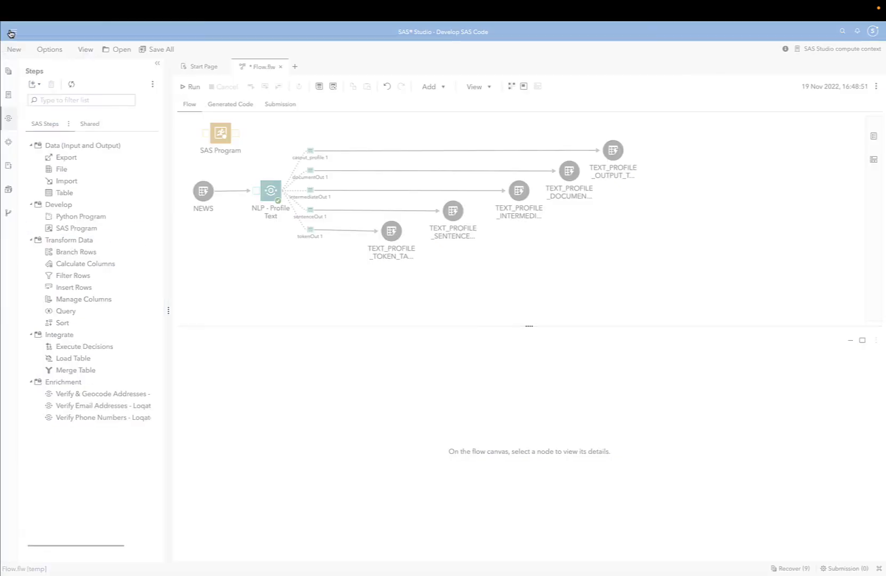
click(48, 110)
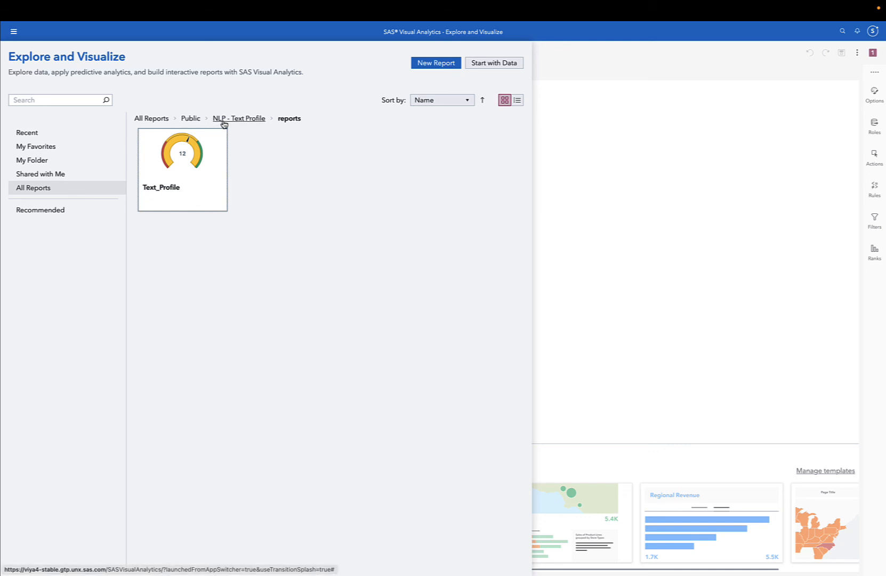
click(189, 174)
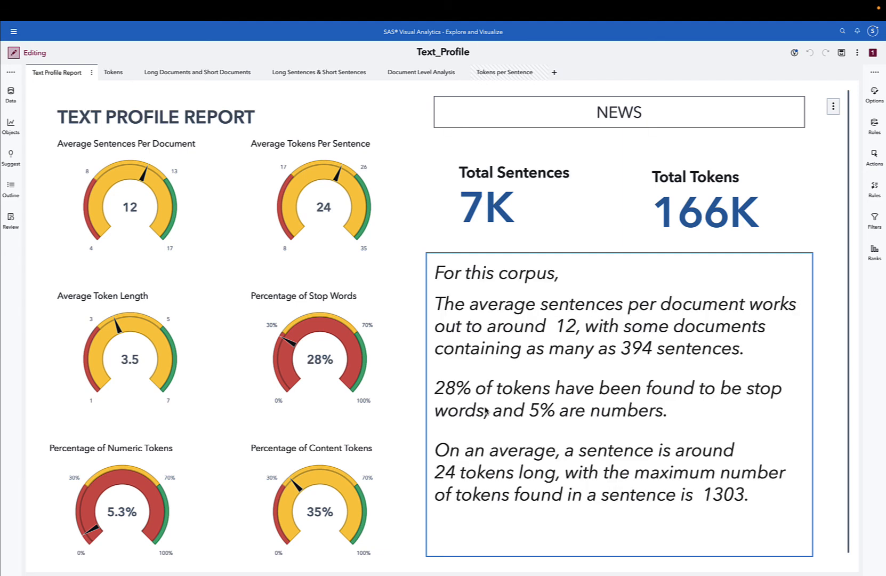
Browse the report's Tokens, Long Documents, Long Sentences and Document Level Analysis pages.
click(113, 72)
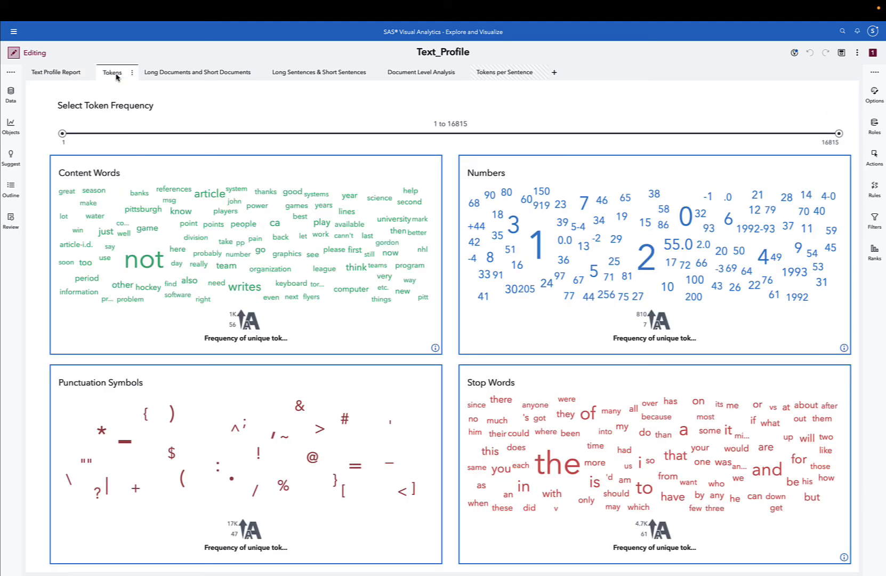
click(162, 74)
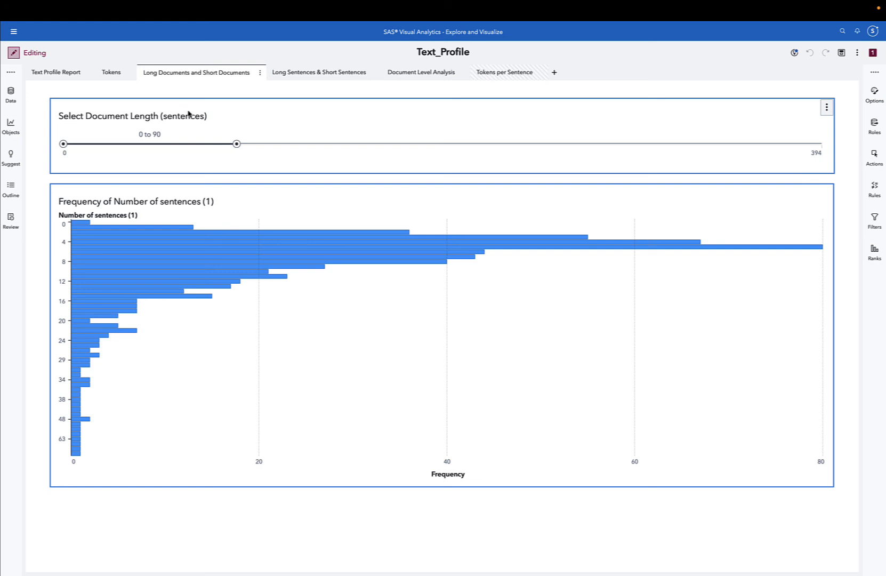
click(307, 73)
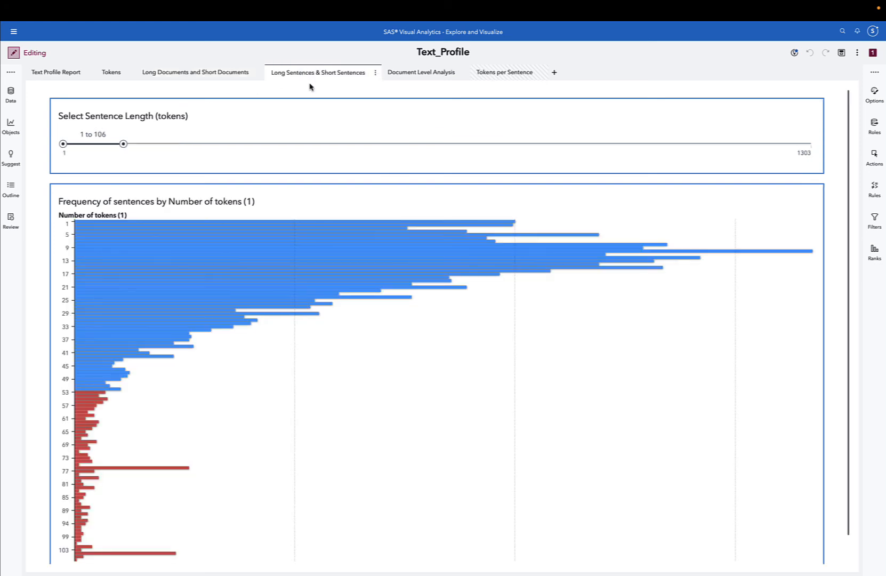
click(424, 79)
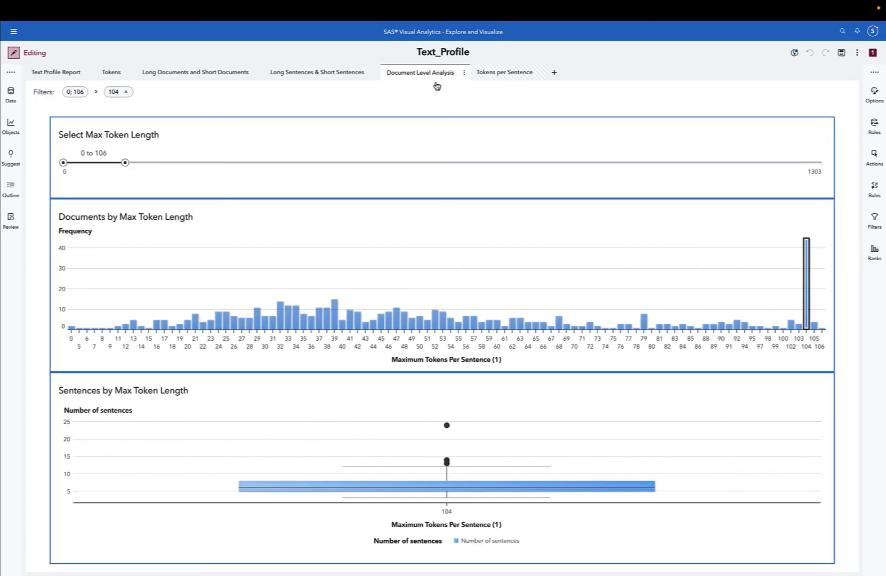